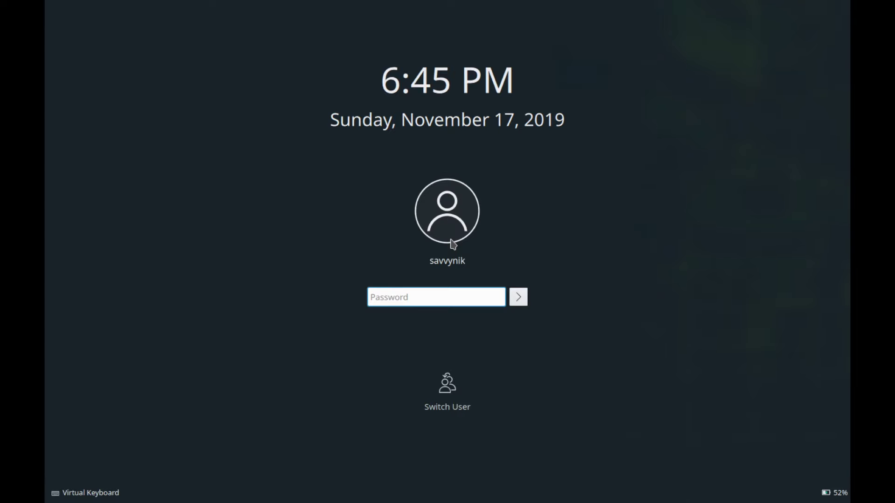
# Step: Enter the account password on the lock screen to unlock the Plasma session
pyautogui.write('*********')
pyautogui.press('Return')
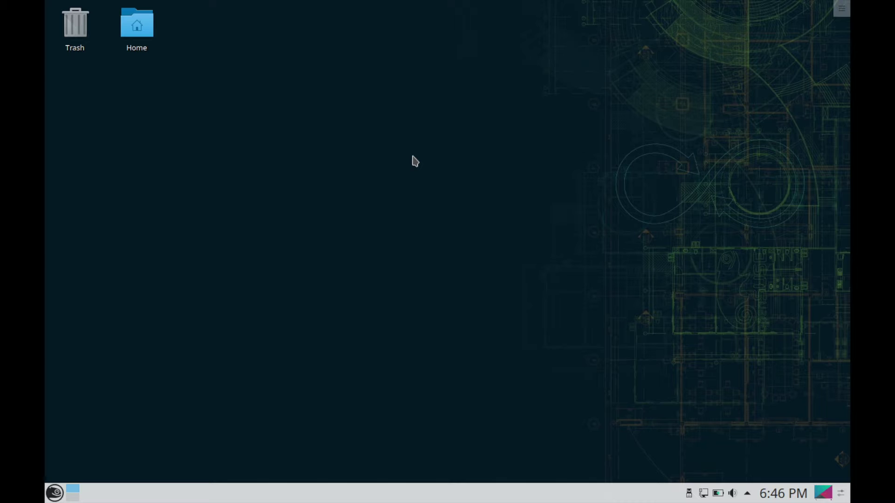
pyautogui.click(289, 112)
pyautogui.click(530, 211)
# Step: Select the Trash and Home icons together, move them to the top-left, and check the desktop toolbox
pyautogui.click(420, 191)
pyautogui.click(636, 78)
pyautogui.moveTo(188, 61); pyautogui.dragTo(335, 124)
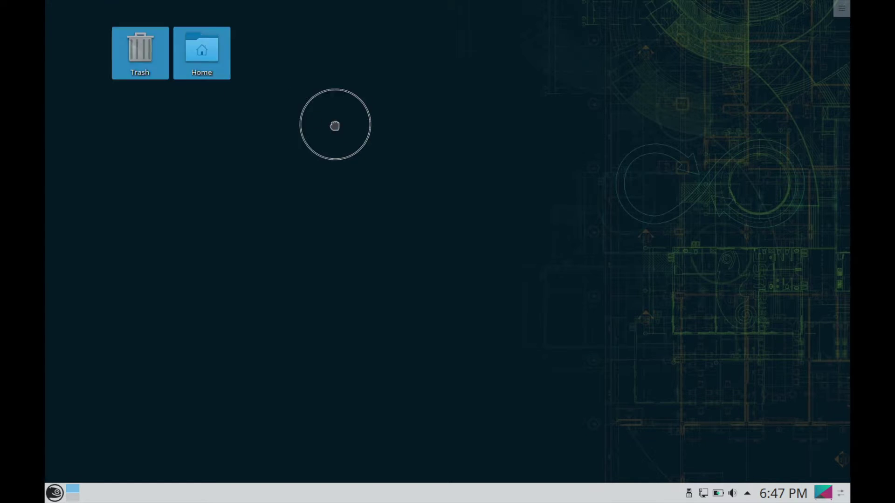
pyautogui.moveTo(304, 92); pyautogui.dragTo(103, 48)
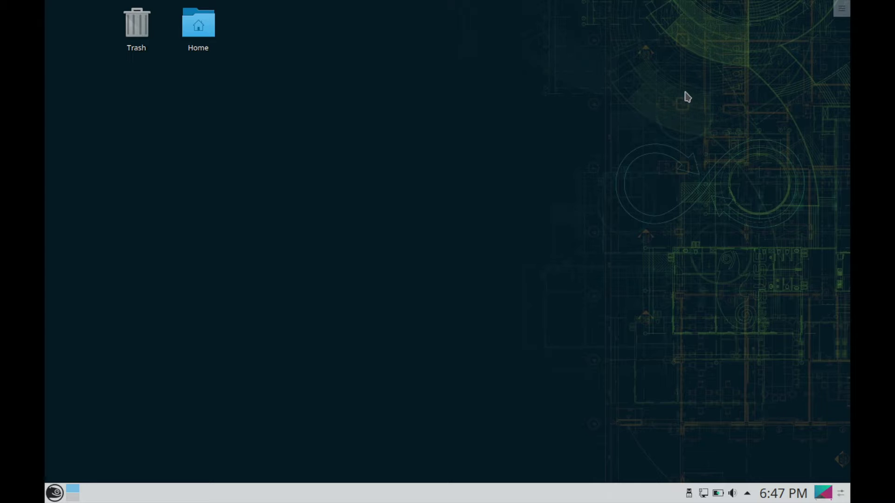
pyautogui.click(841, 10)
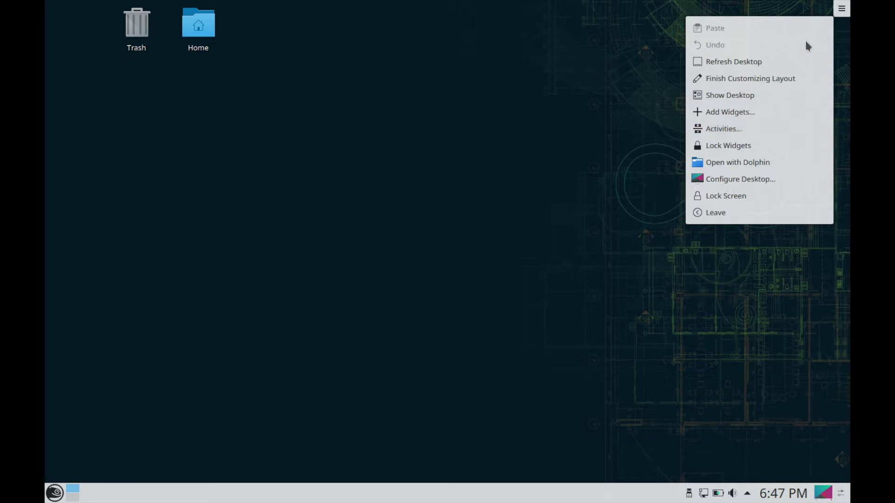
pyautogui.click(840, 14)
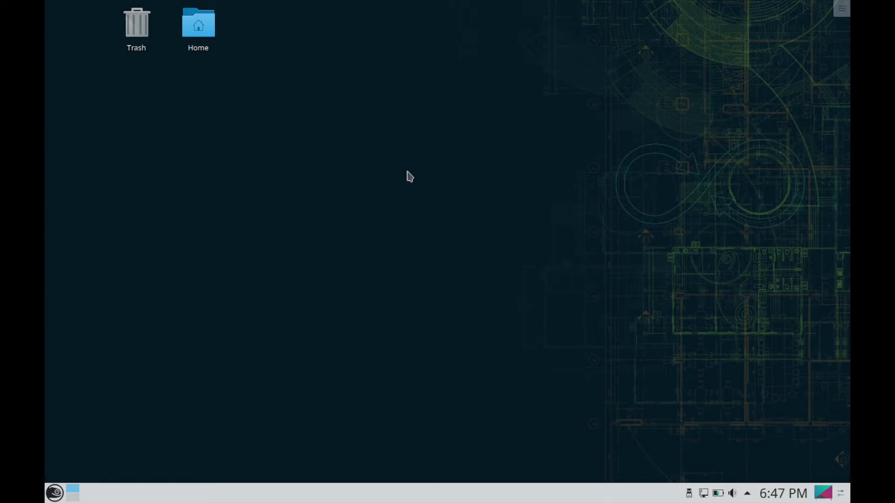
# Step: Download the KDE Plasma Nebula 187 HD wallpaper png through Get New Wallpapers in desktop settings
pyautogui.rightClick(421, 177)
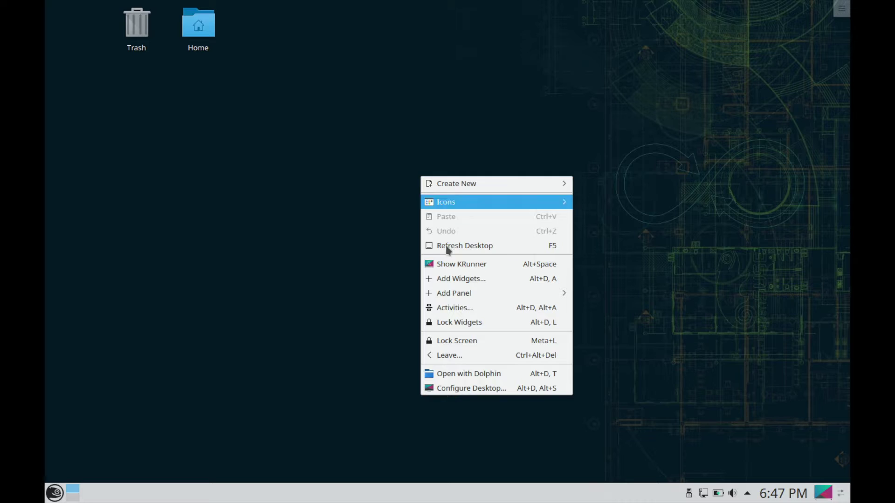
pyautogui.click(470, 389)
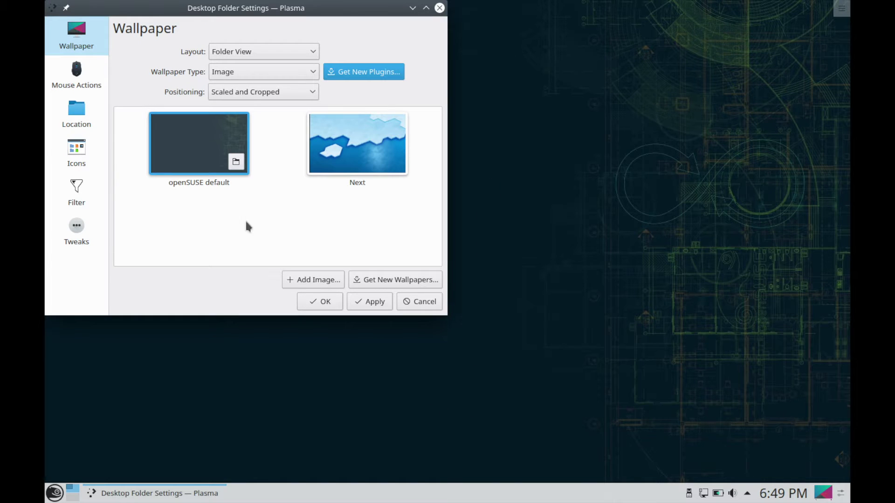
pyautogui.click(387, 280)
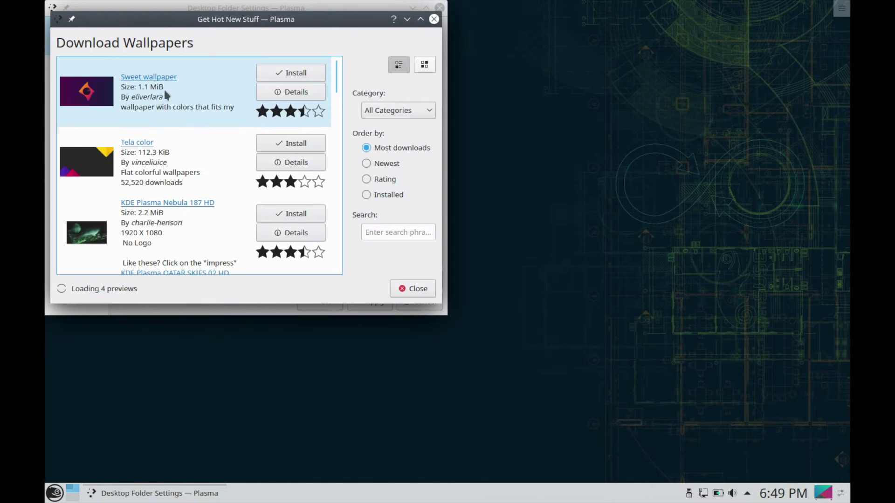
pyautogui.scroll(-2, 225, 136)
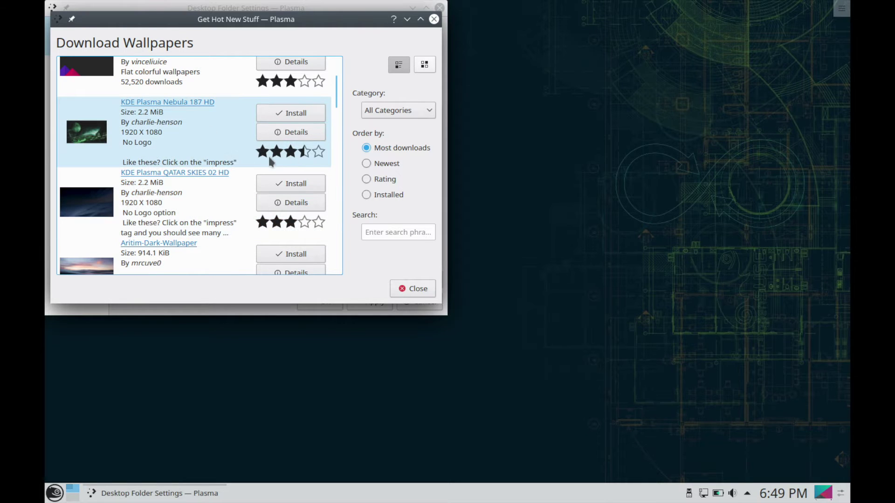
pyautogui.click(290, 115)
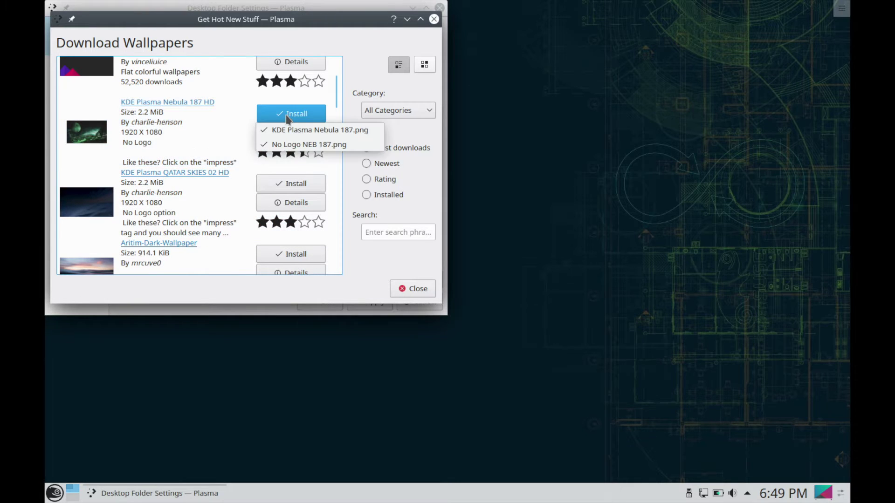
pyautogui.click(305, 130)
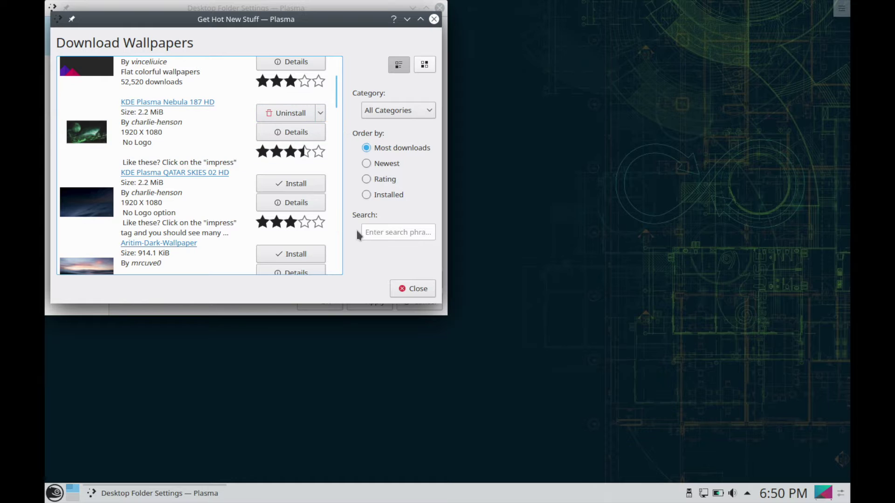
pyautogui.click(420, 291)
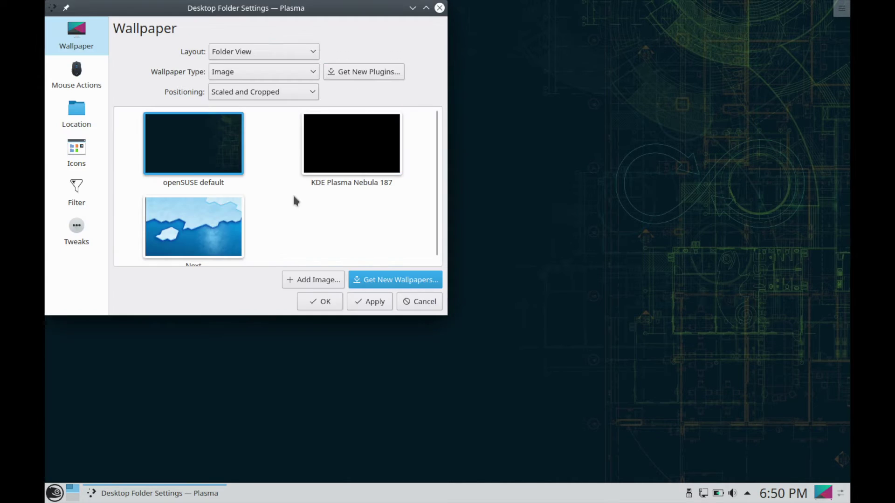
# Step: Apply KDE Plasma Nebula 187 as the wallpaper and close Desktop Folder Settings with OK
pyautogui.click(334, 157)
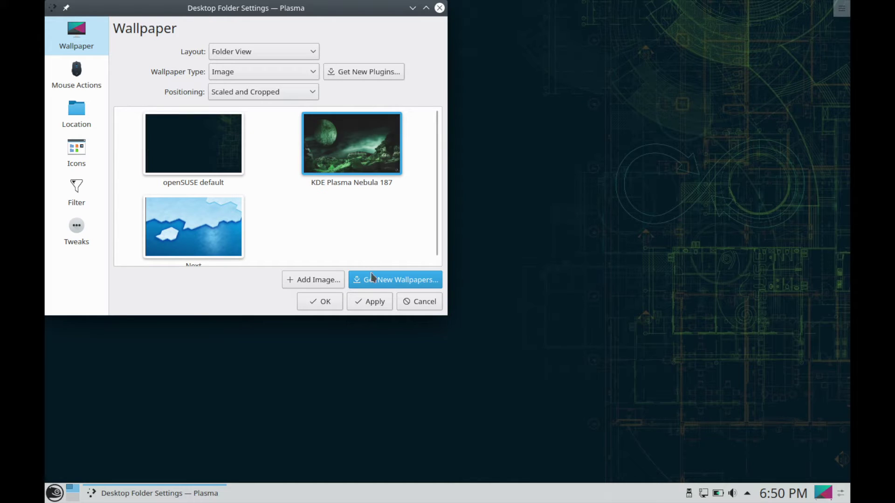
pyautogui.click(377, 303)
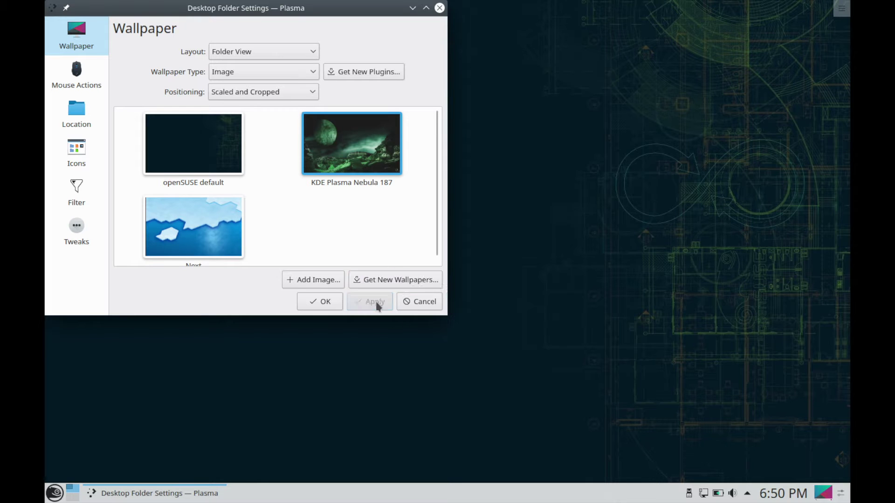
pyautogui.click(329, 306)
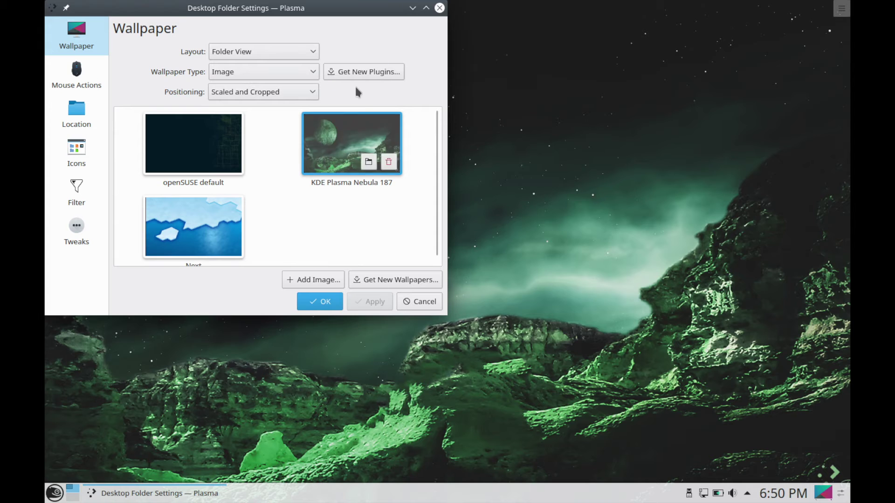
pyautogui.moveTo(313, 8); pyautogui.dragTo(427, 81)
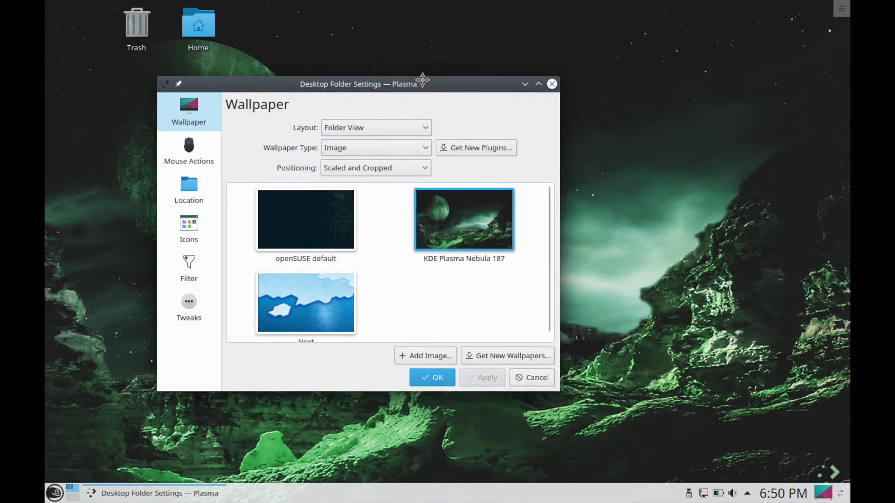
pyautogui.click(434, 375)
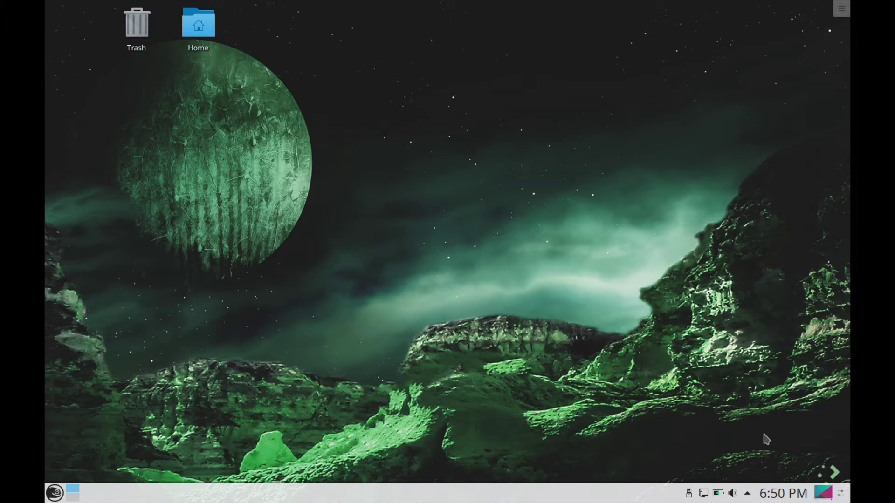
pyautogui.click(840, 495)
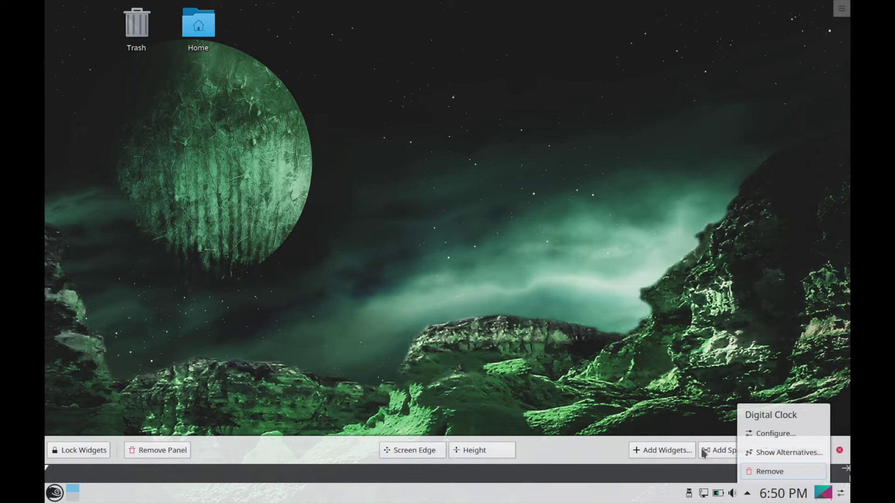
pyautogui.click(837, 451)
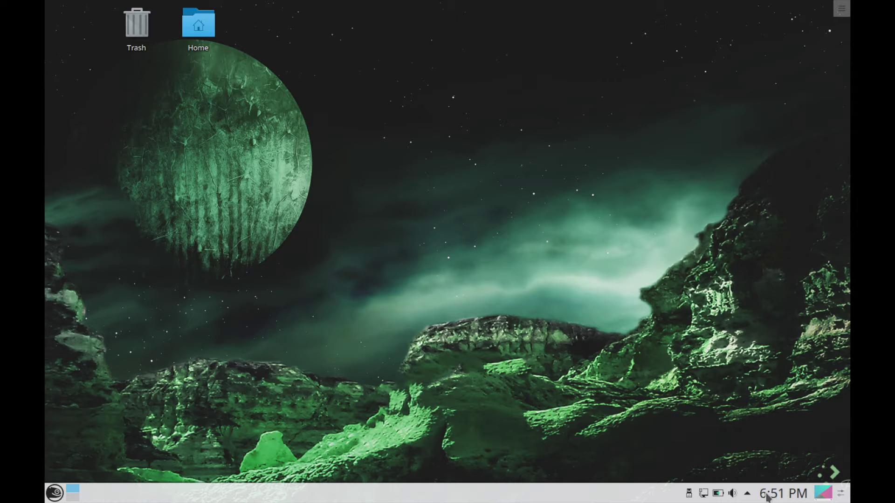
pyautogui.moveTo(790, 496)
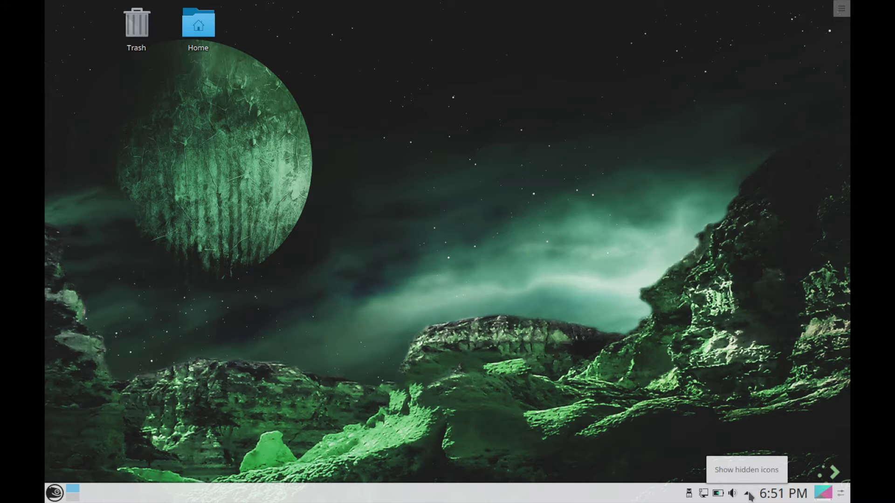
pyautogui.moveTo(732, 495)
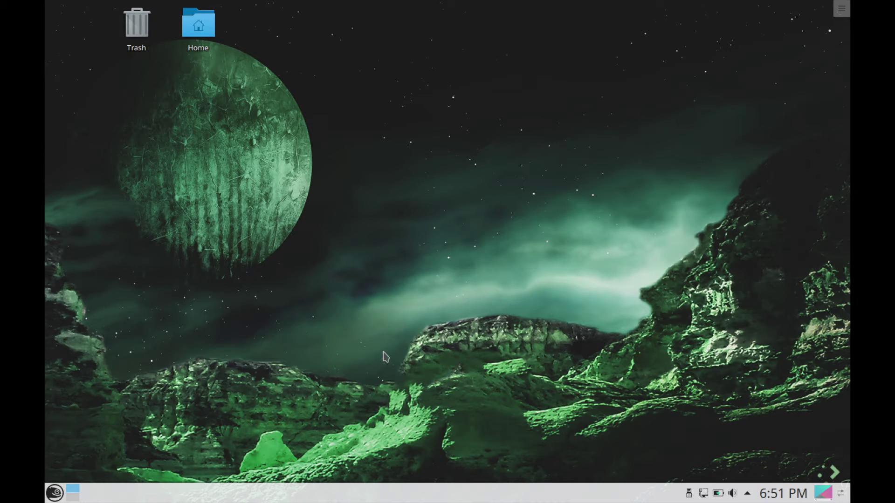
# Step: In Configure Desktop, select the Next wallpaper, apply it, and confirm with OK
pyautogui.rightClick(435, 160)
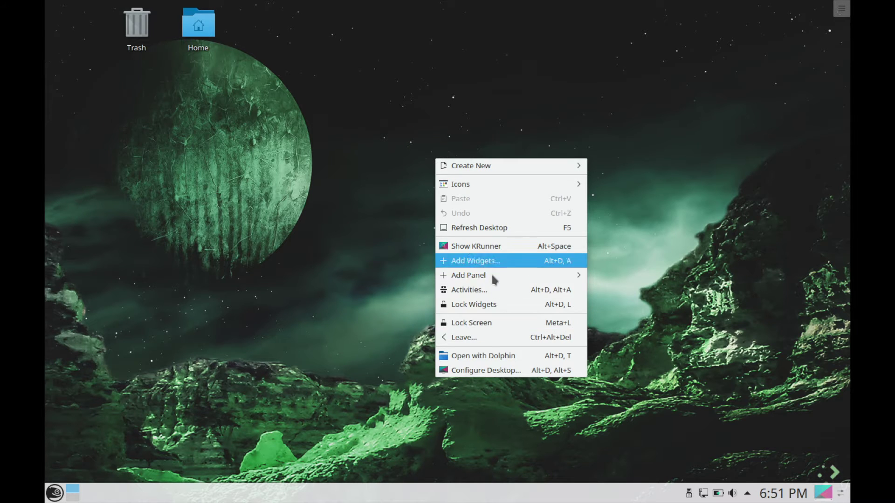
pyautogui.click(482, 373)
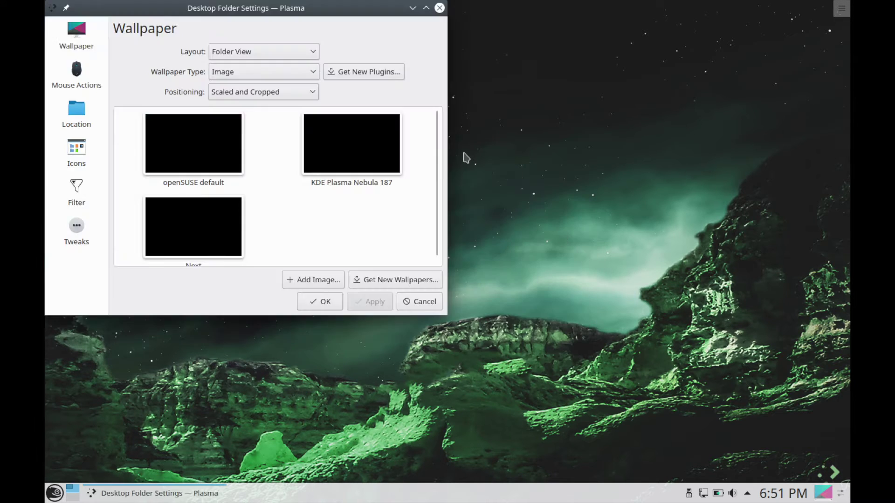
pyautogui.click(193, 224)
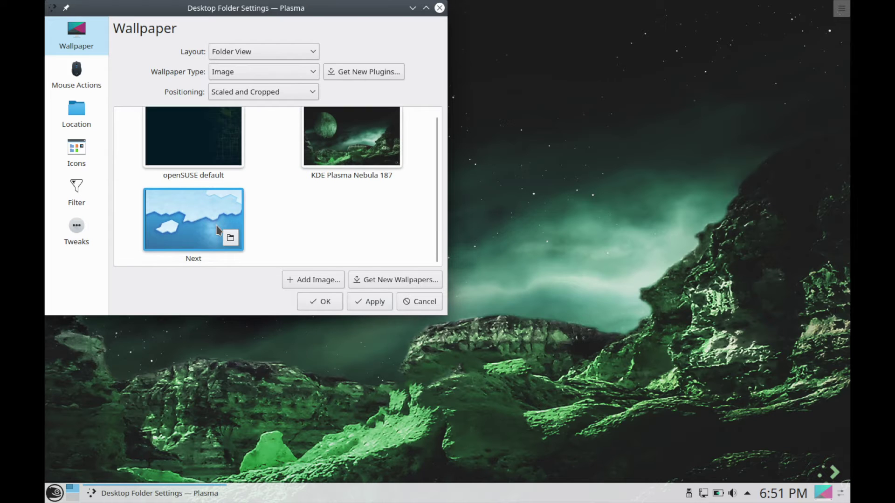
pyautogui.click(372, 305)
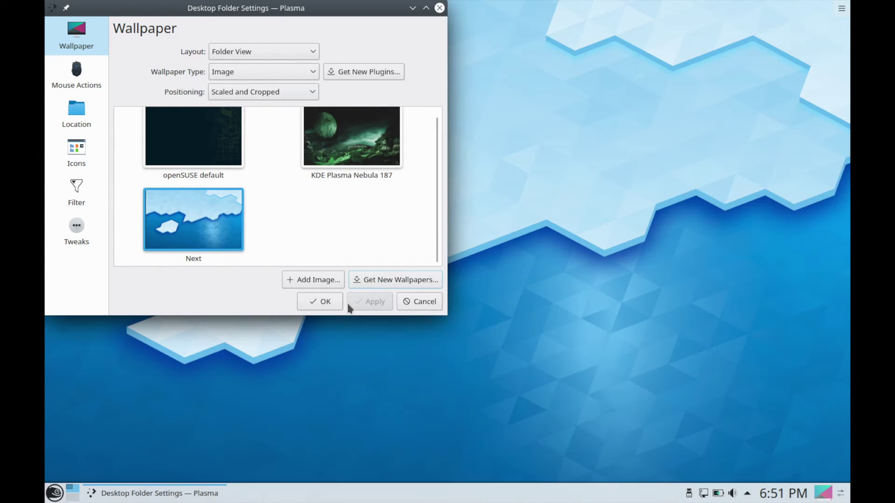
pyautogui.click(320, 301)
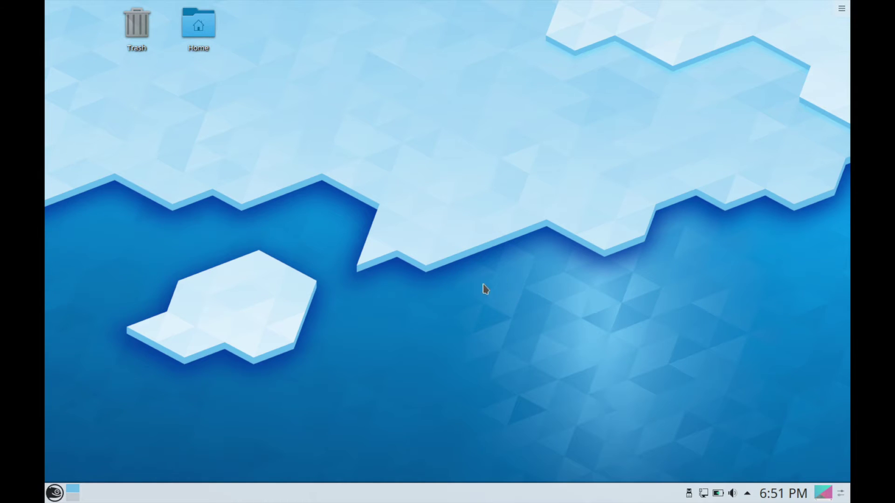
pyautogui.rightClick(431, 172)
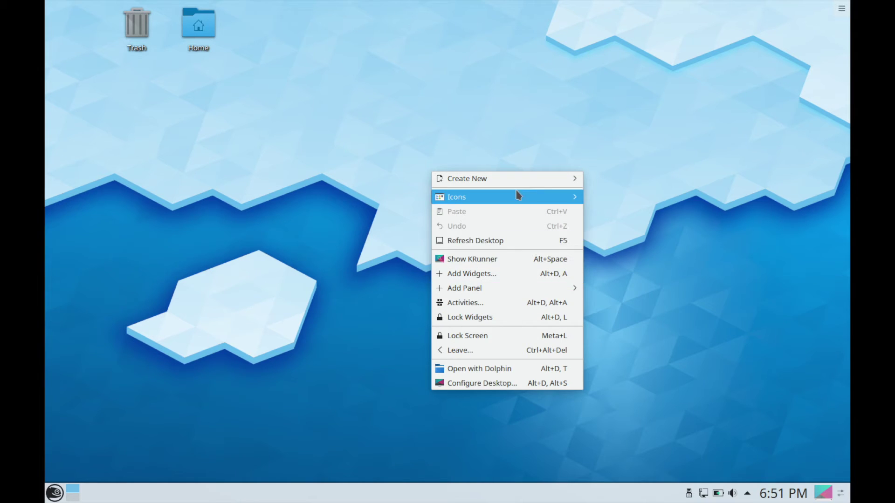
pyautogui.moveTo(547, 201)
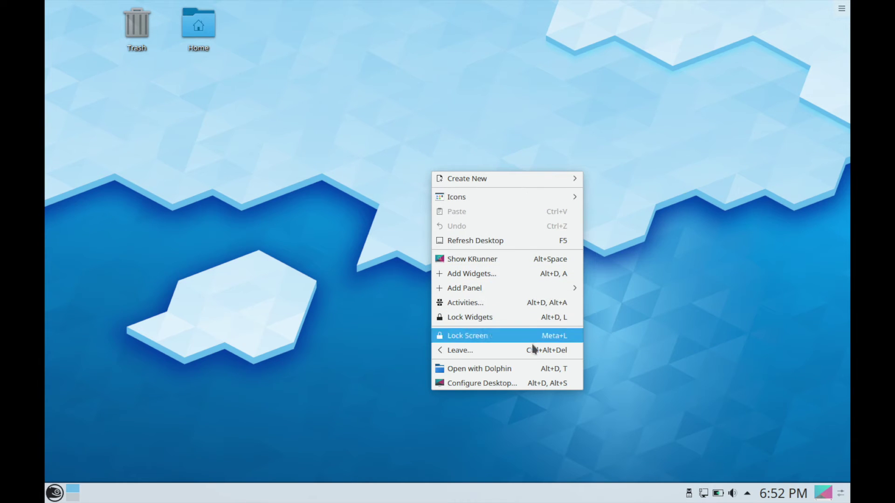
pyautogui.click(641, 336)
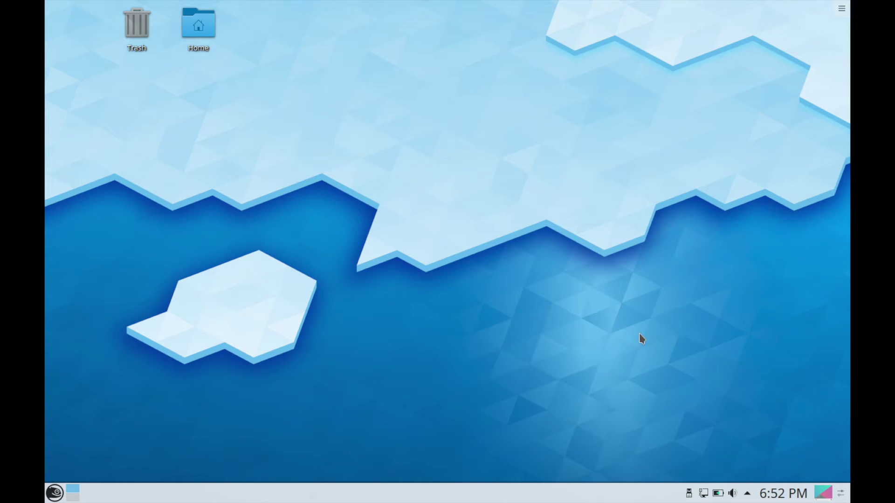
# Step: Open the Kickoff launcher on its Applications tab showing All Applications categories
pyautogui.click(55, 493)
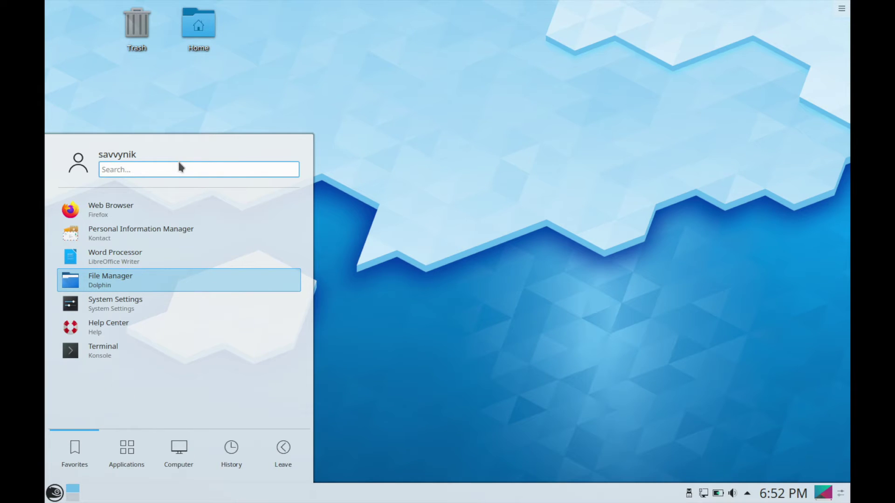
pyautogui.moveTo(123, 160)
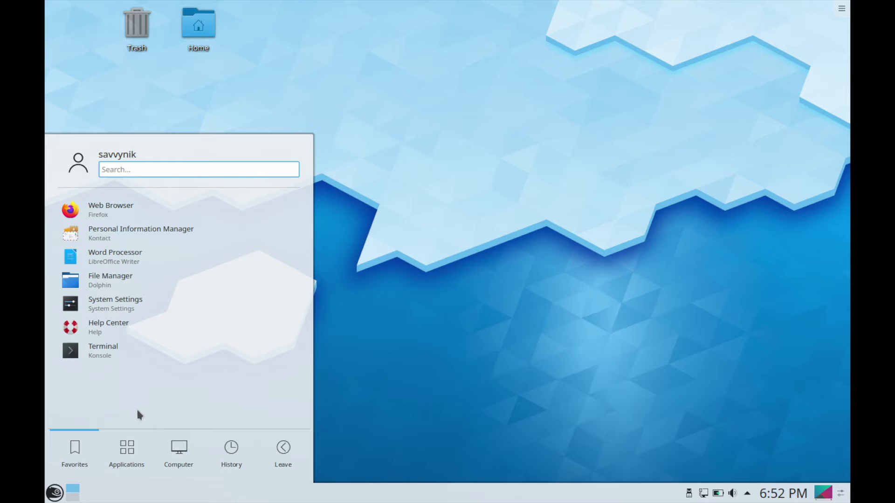
pyautogui.click(131, 450)
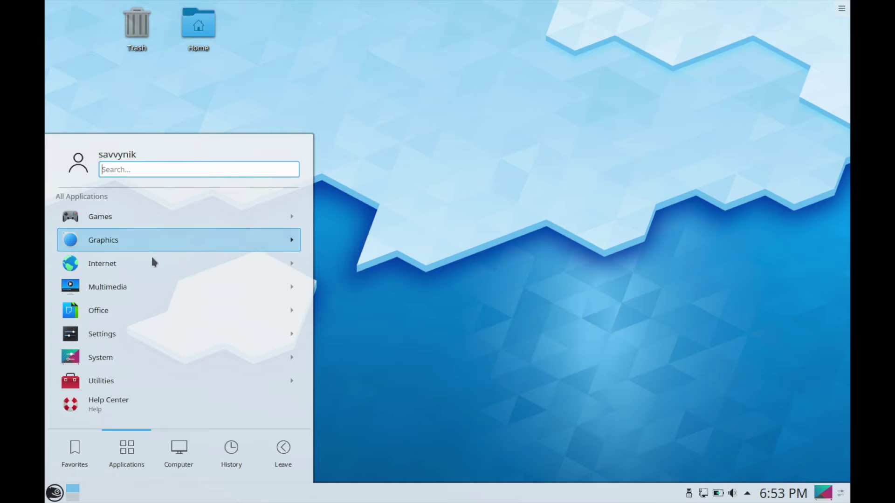
# Step: Browse the launcher's Computer tab listing places and system applications
pyautogui.click(184, 459)
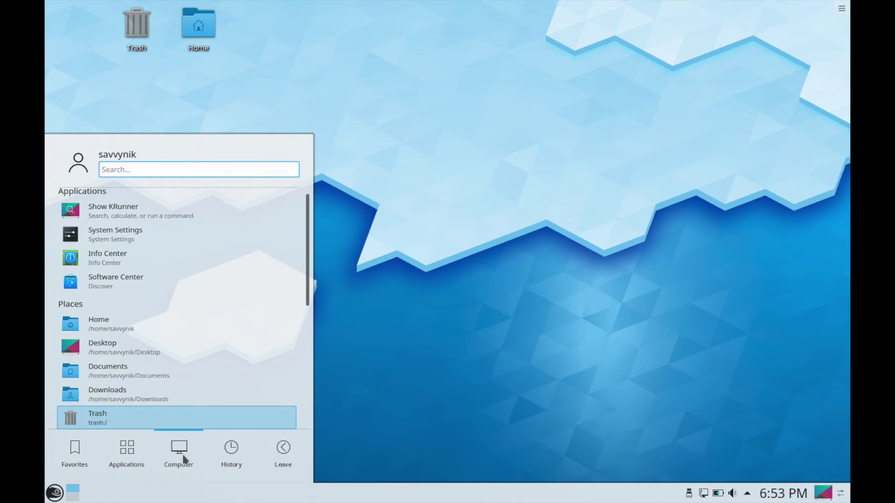
pyautogui.scroll(-5, 211, 289)
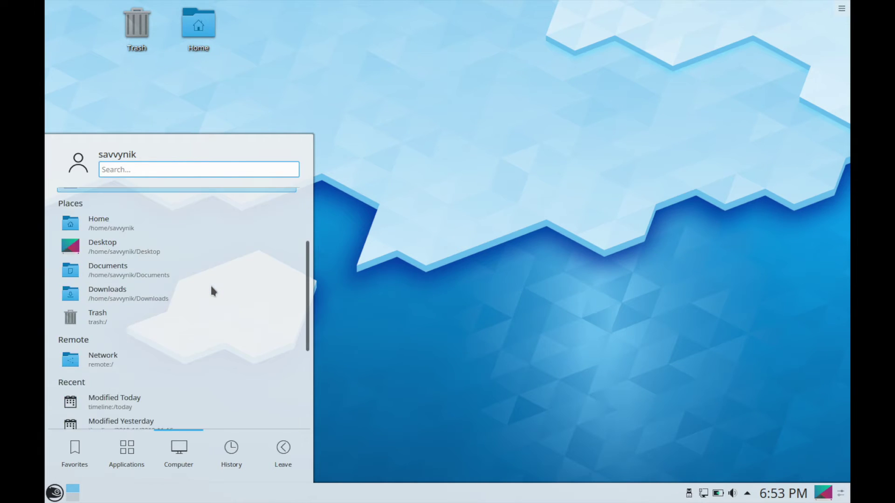
pyautogui.scroll(5, 211, 288)
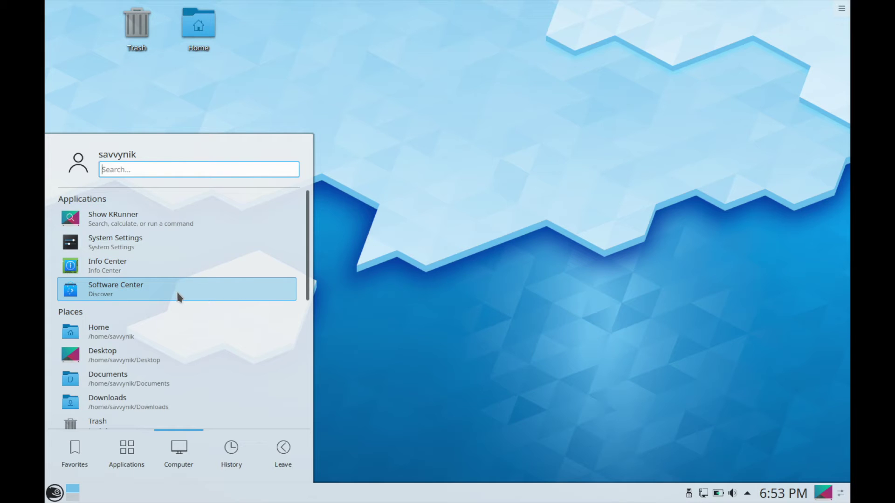
pyautogui.scroll(-5, 177, 296)
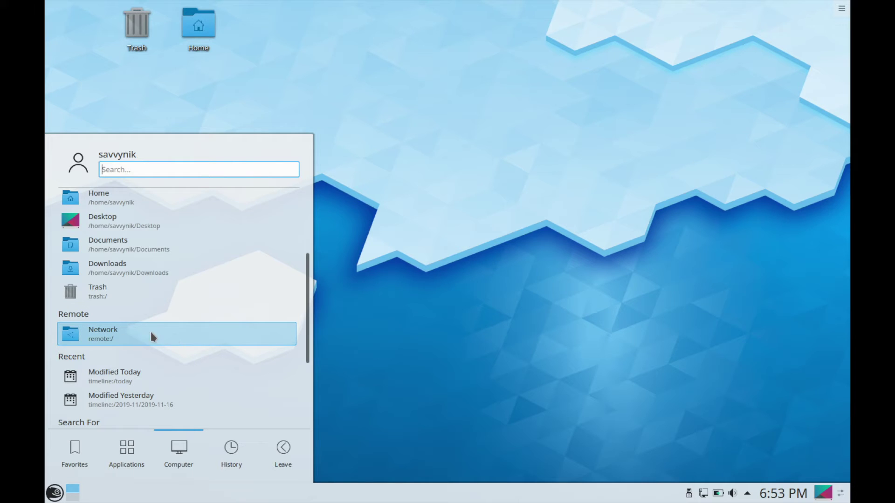
pyautogui.scroll(3, 150, 334)
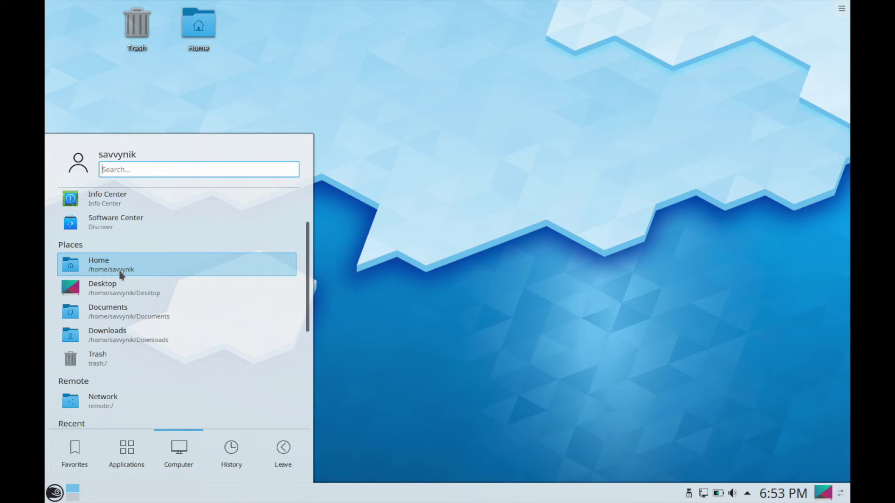
# Step: Look over History and Leave, then search 'file manager' and launch Dolphin
pyautogui.moveTo(232, 447)
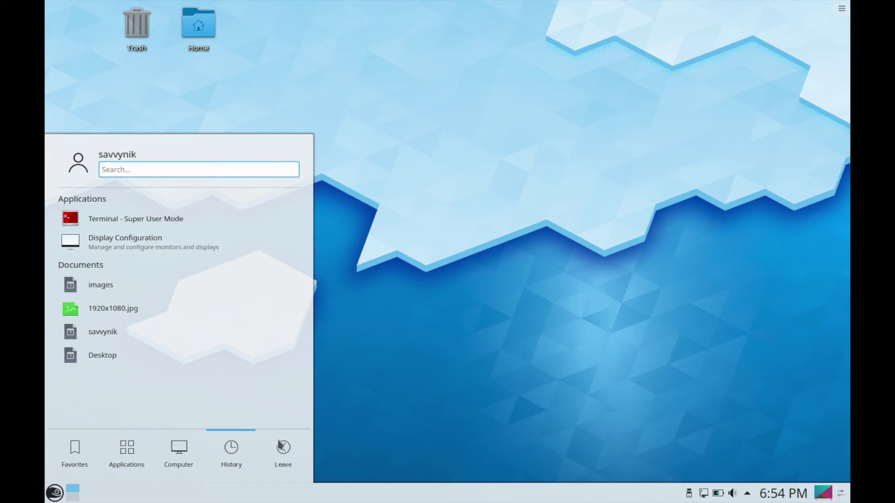
pyautogui.moveTo(281, 448)
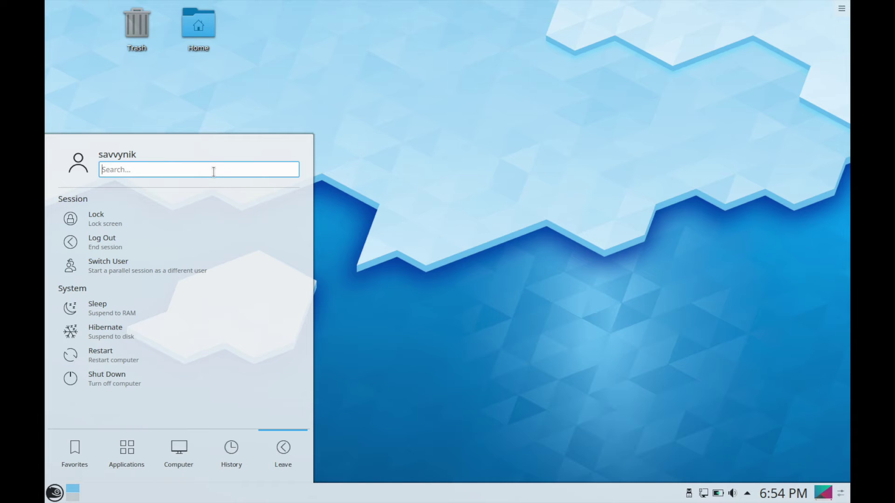
pyautogui.write('file')
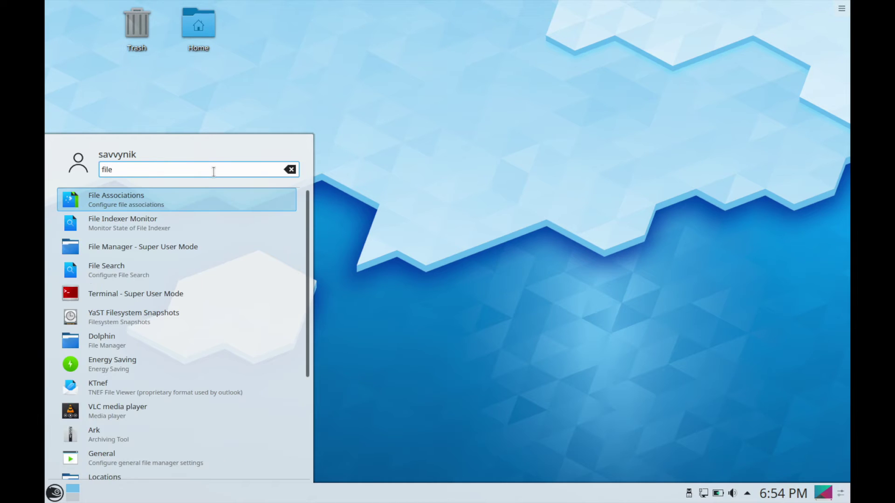
pyautogui.write(' manager')
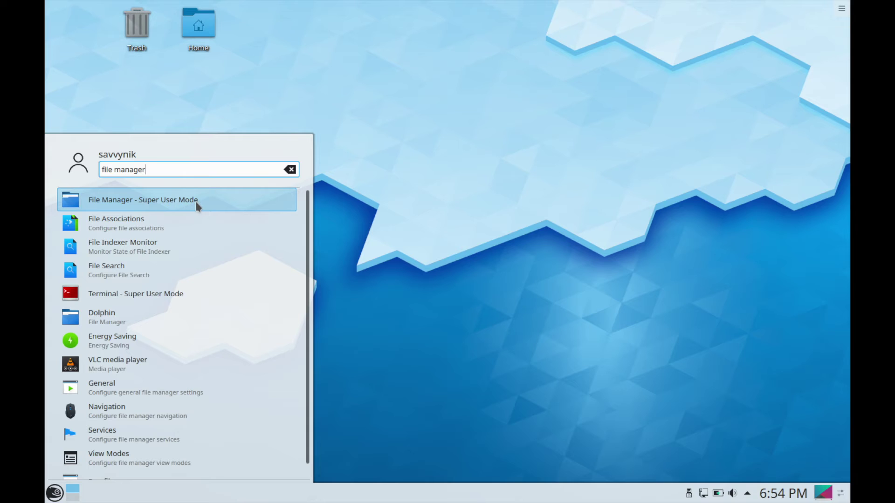
pyautogui.click(192, 320)
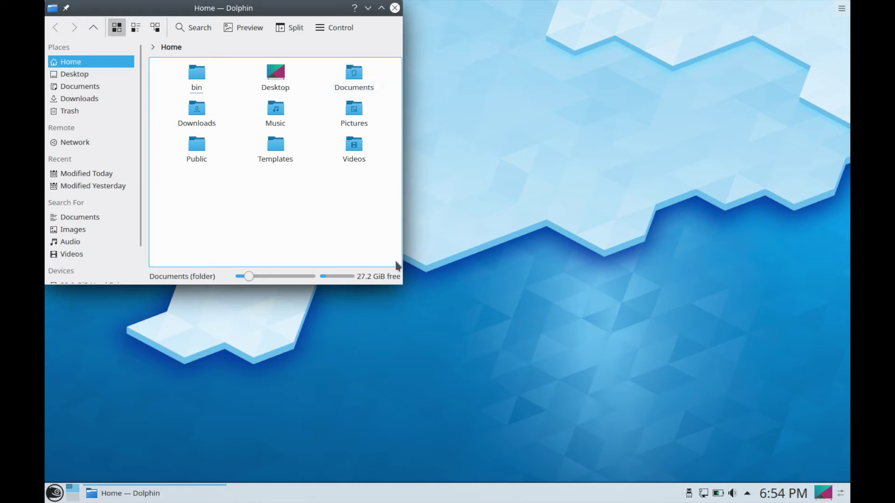
# Step: Enlarge and centre the Dolphin window, then zoom the Home folder icons larger
pyautogui.click(402, 286)
pyautogui.moveTo(402, 285); pyautogui.dragTo(743, 351)
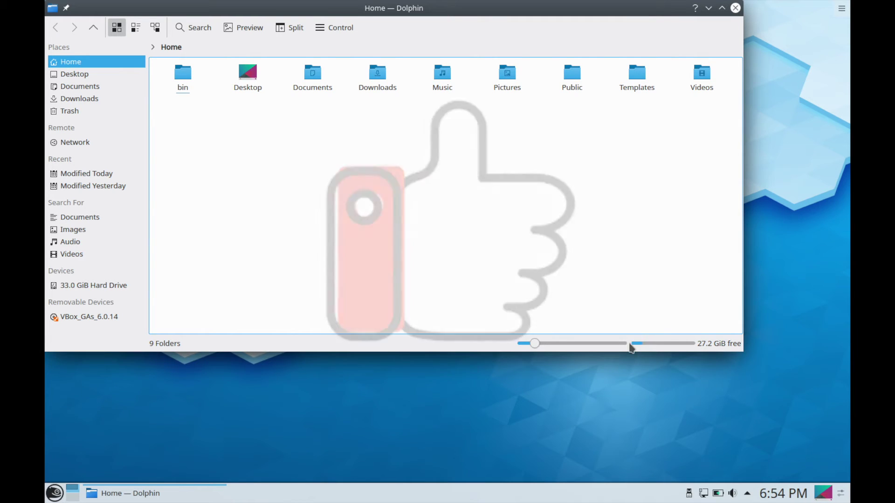
pyautogui.moveTo(631, 351); pyautogui.dragTo(631, 390)
pyautogui.click(510, 240)
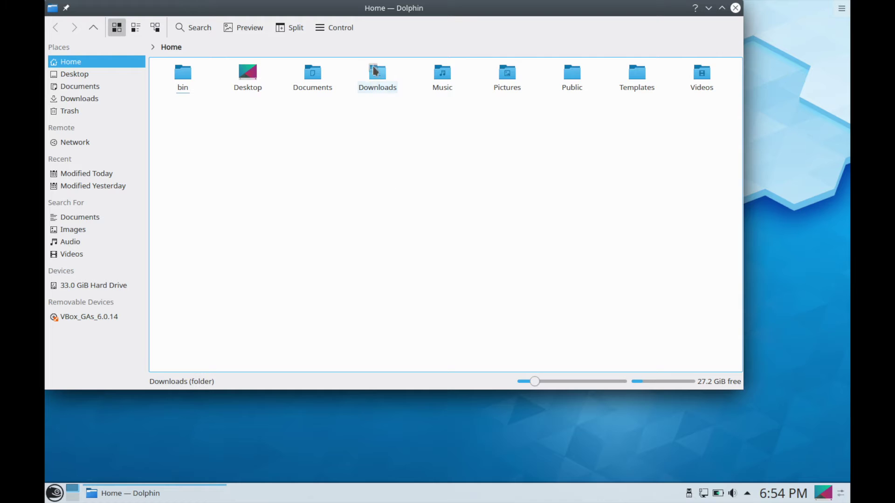
pyautogui.moveTo(345, 14); pyautogui.dragTo(414, 33)
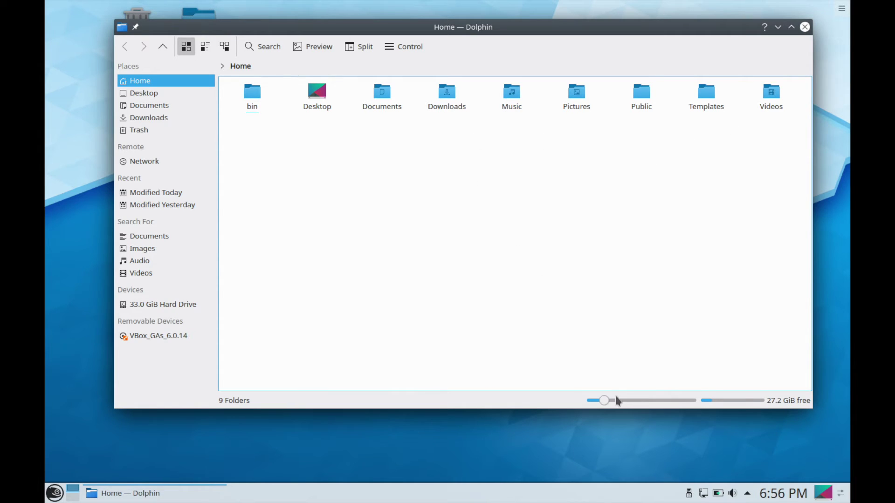
pyautogui.moveTo(607, 402); pyautogui.dragTo(662, 404)
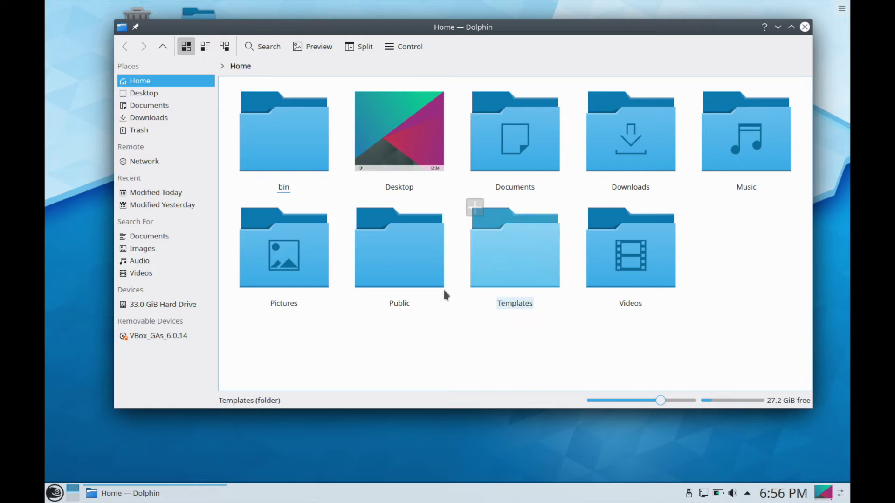
# Step: Switch Dolphin to Details view, expanding and collapsing the Desktop folder's contents
pyautogui.click(206, 46)
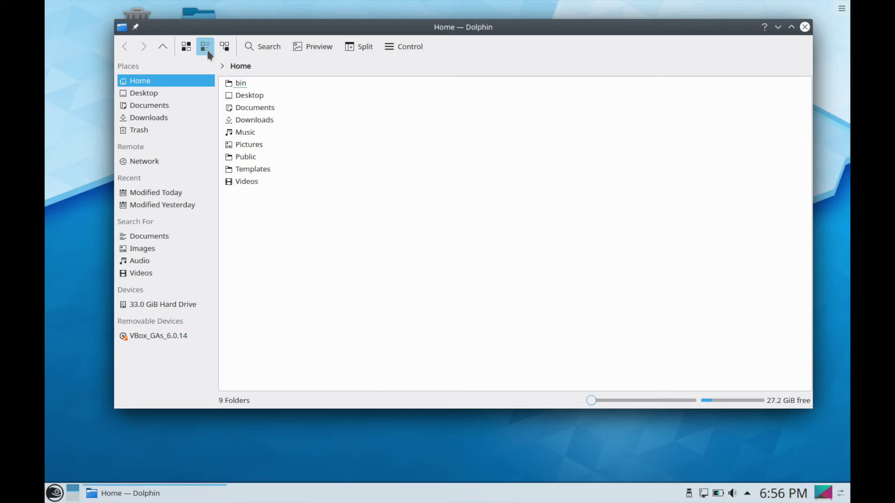
pyautogui.click(225, 46)
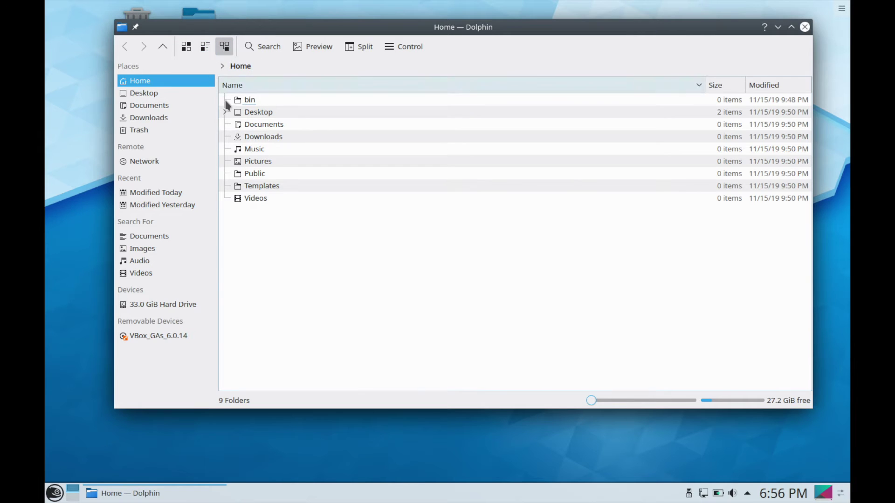
pyautogui.click(224, 112)
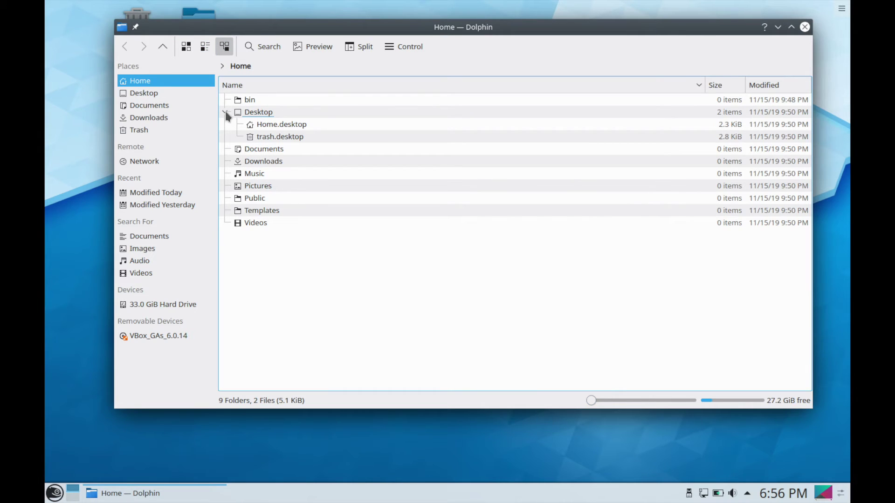
pyautogui.click(226, 113)
pyautogui.click(225, 114)
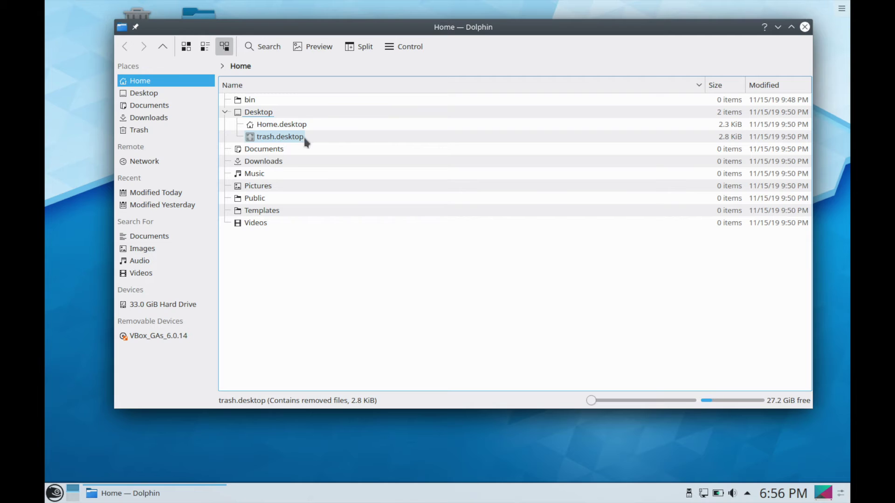
pyautogui.click(226, 111)
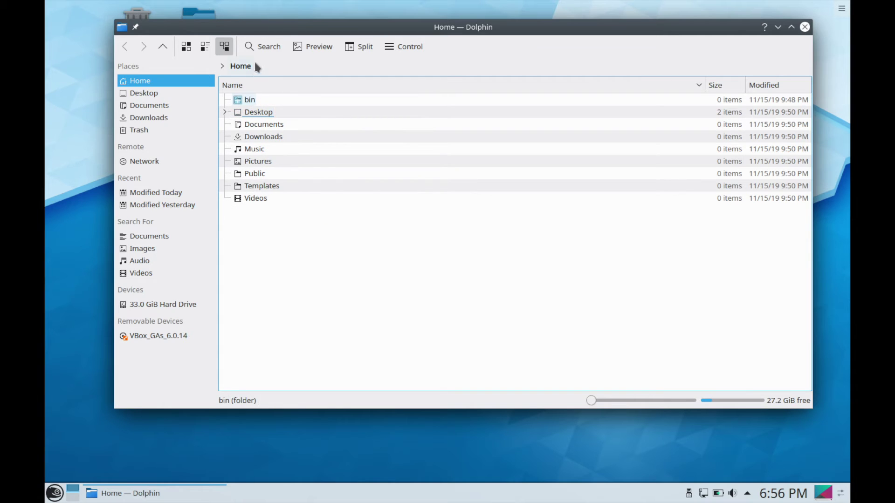
# Step: Open search limited to From Here, then toggle Preview and Split view on and off
pyautogui.click(259, 49)
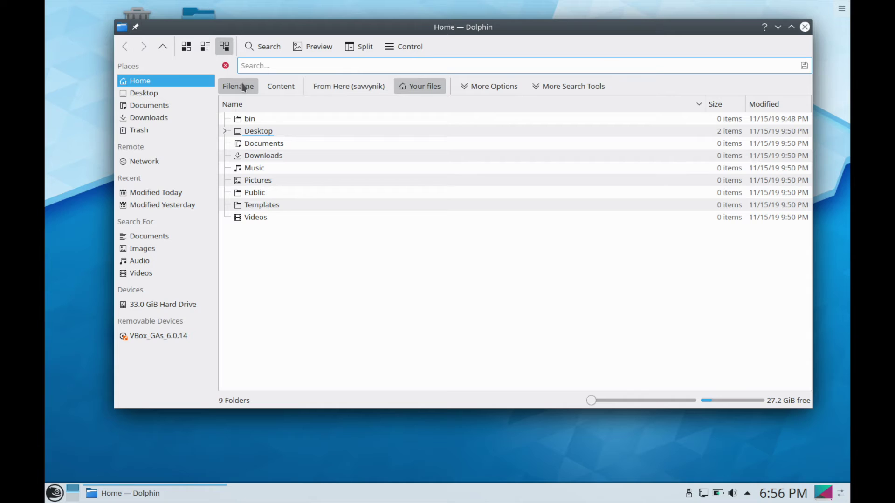
pyautogui.click(354, 86)
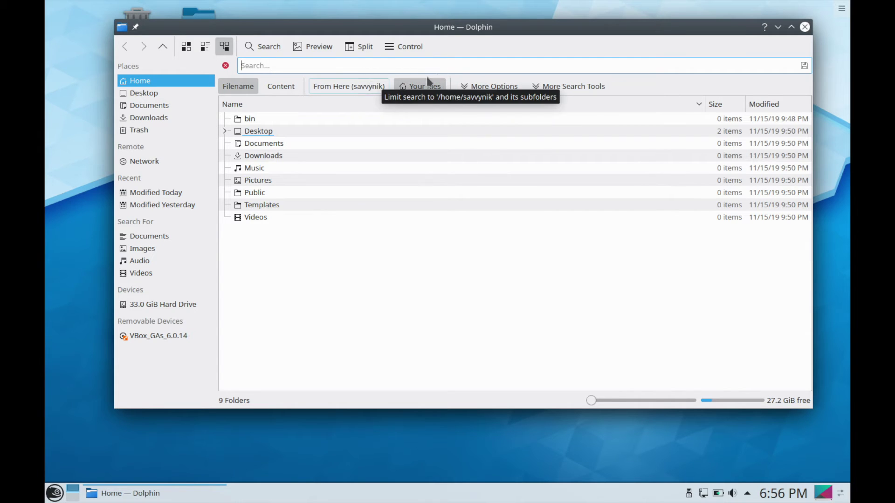
pyautogui.click(325, 52)
pyautogui.click(322, 51)
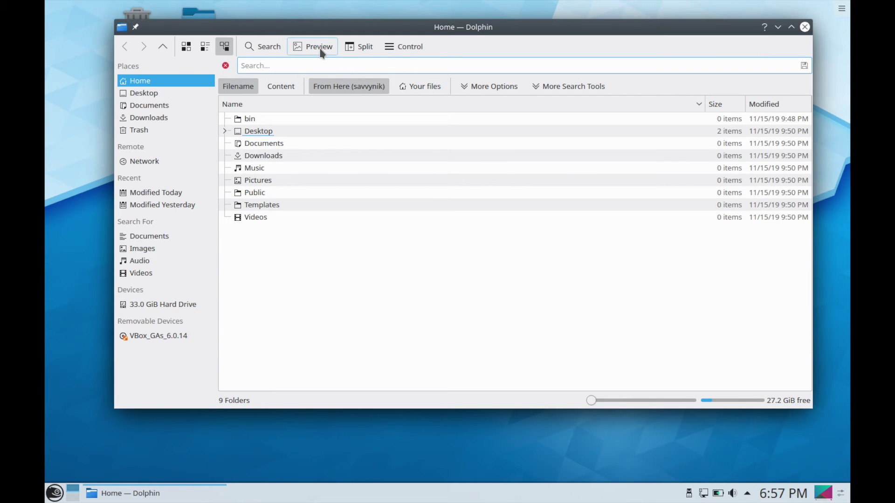
pyautogui.click(360, 52)
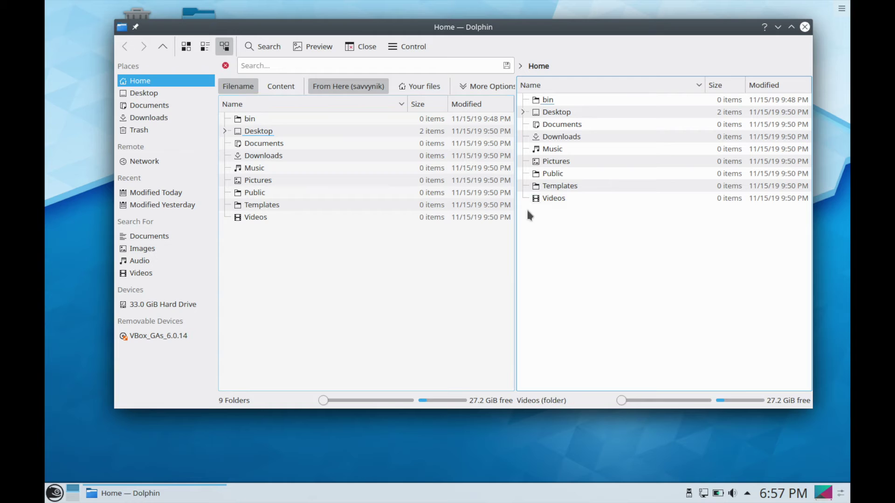
pyautogui.click(361, 46)
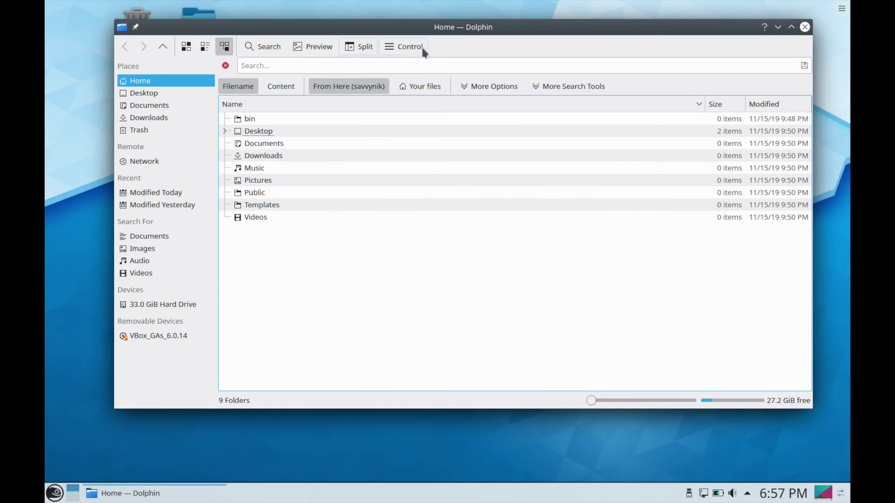
# Step: Review Configure Dolphin from the Control menu and cancel without changing anything
pyautogui.click(408, 49)
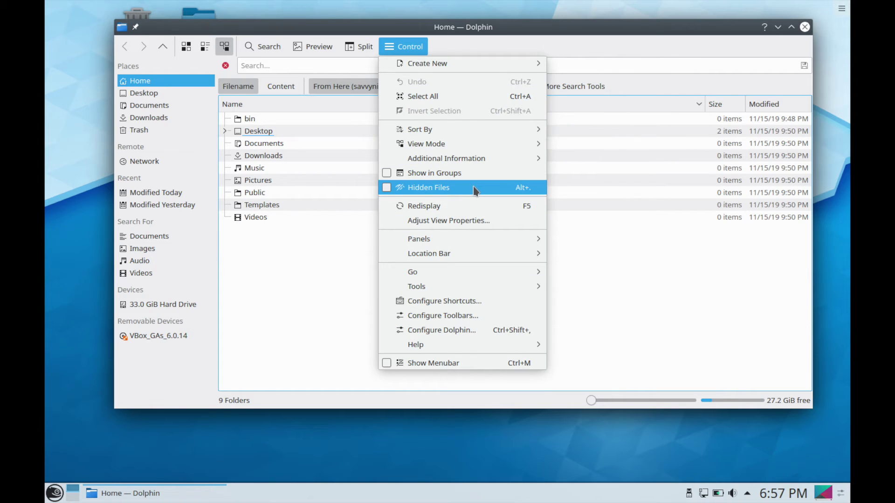
pyautogui.moveTo(502, 131)
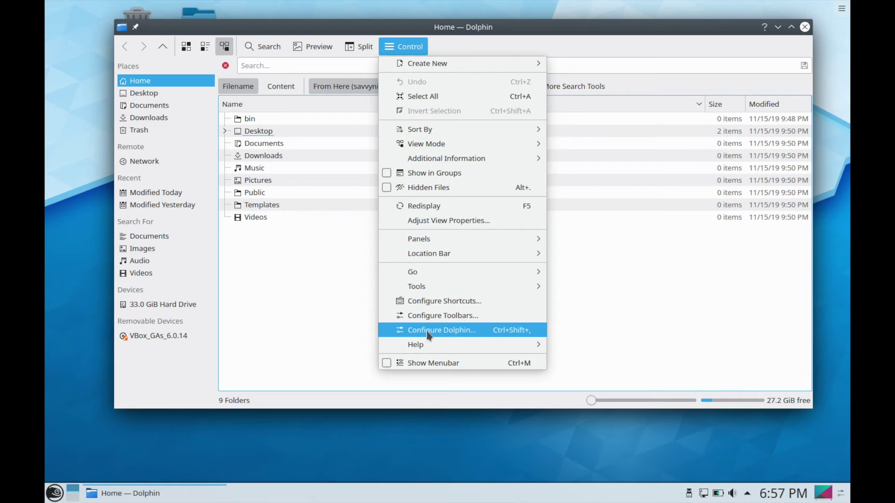
pyautogui.click(460, 332)
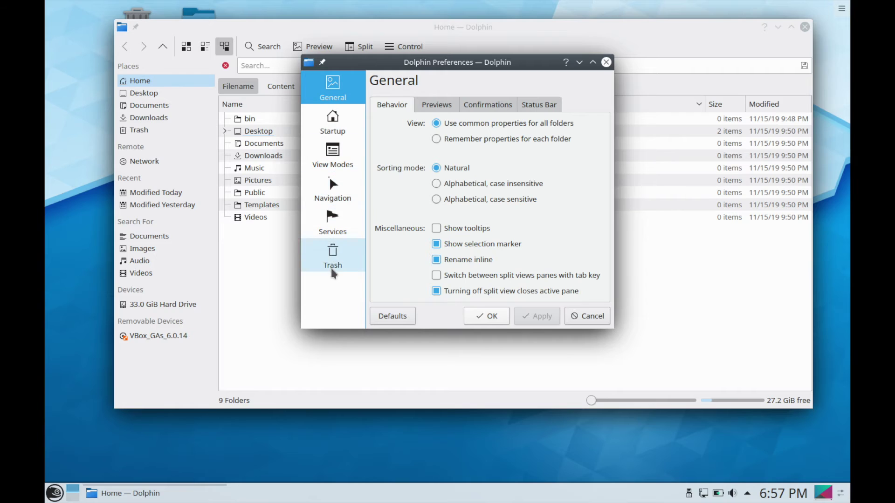
pyautogui.click(581, 318)
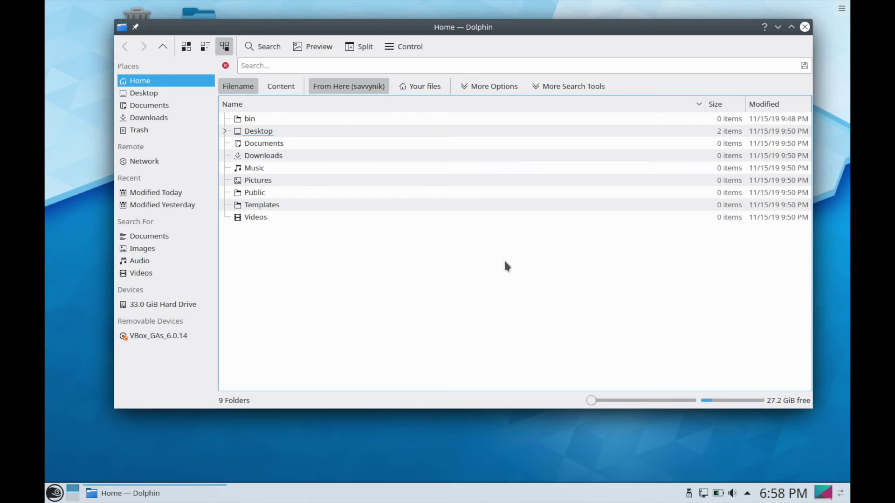
# Step: Close the file manager and launch Konsole through a 'terminal' search in the application launcher
pyautogui.click(804, 27)
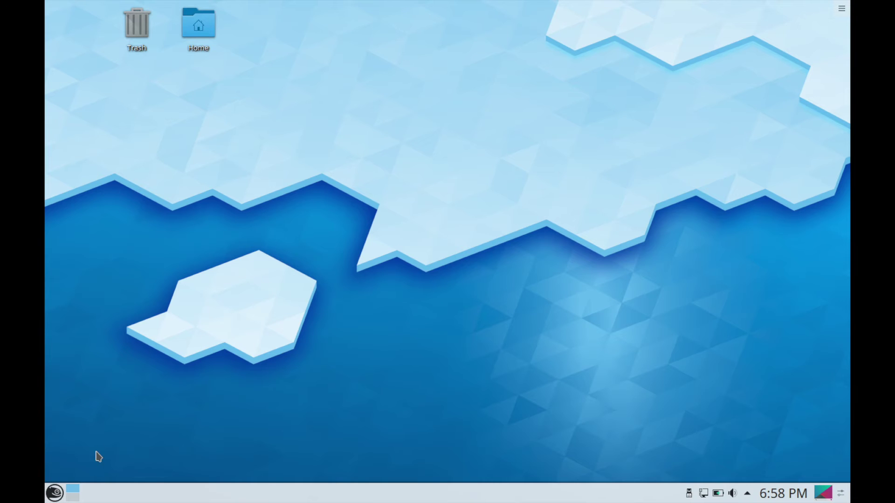
pyautogui.click(55, 492)
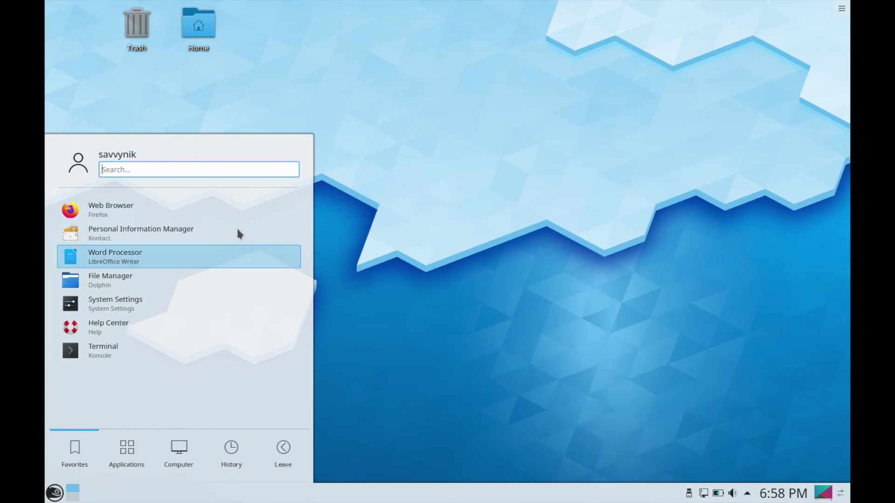
pyautogui.write('terminal')
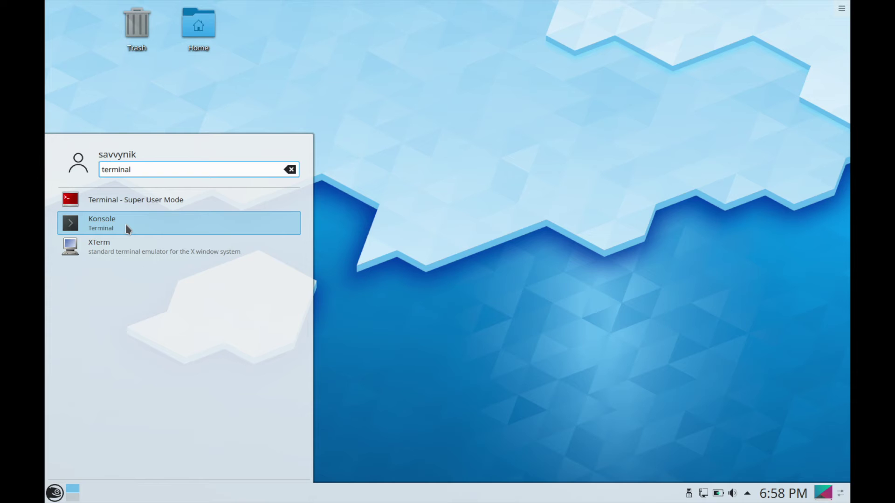
pyautogui.click(108, 228)
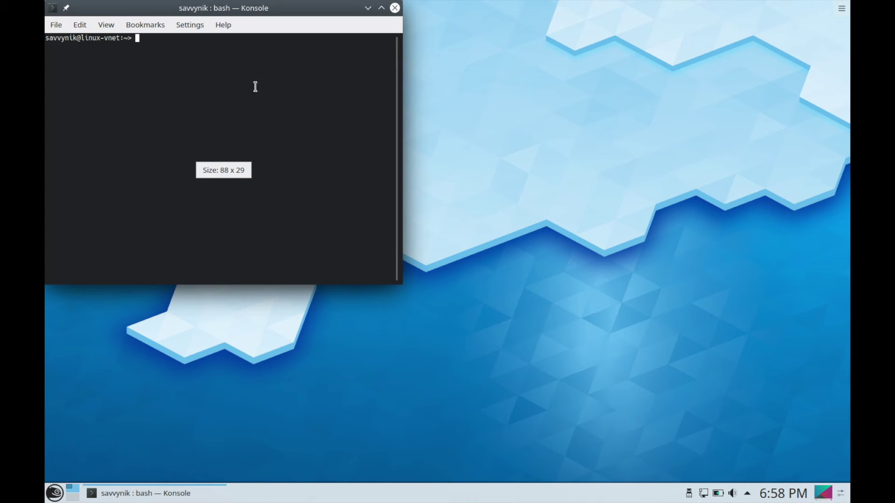
# Step: Centre the Konsole window, widen it, fine-tune its position, and enter ls -al at the prompt
pyautogui.moveTo(163, 8); pyautogui.dragTo(334, 42)
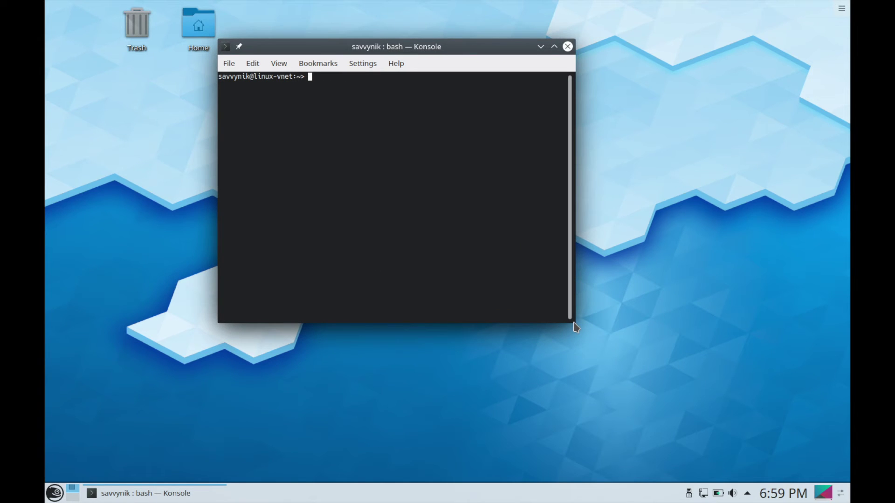
pyautogui.moveTo(574, 321); pyautogui.dragTo(744, 362)
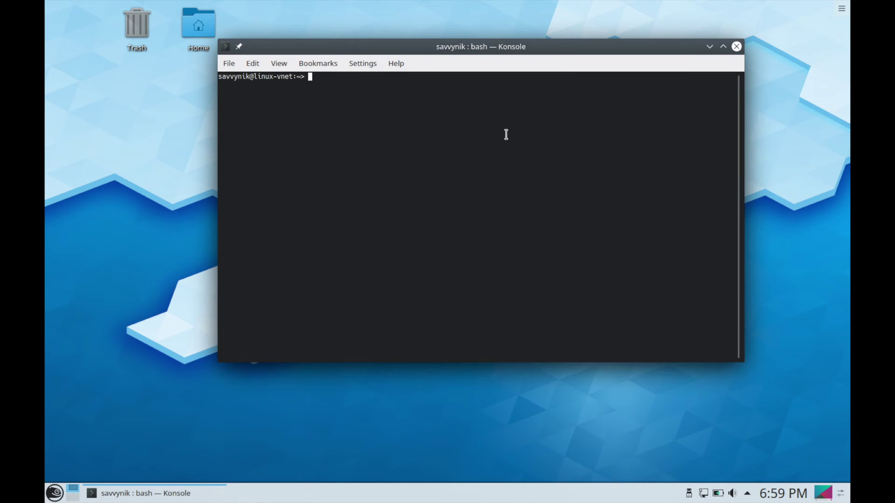
pyautogui.moveTo(221, 79); pyautogui.dragTo(298, 77)
pyautogui.click(251, 97)
pyautogui.click(340, 93)
pyautogui.moveTo(401, 49); pyautogui.dragTo(393, 46)
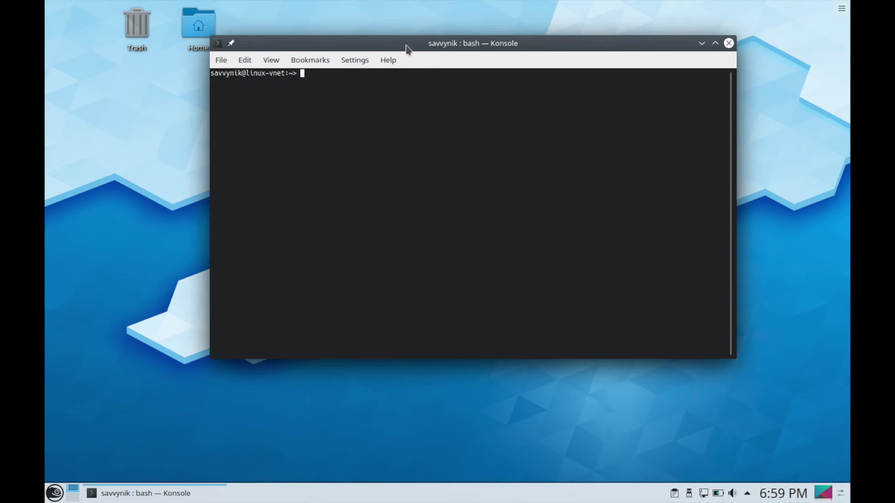
pyautogui.moveTo(406, 46); pyautogui.dragTo(429, 44)
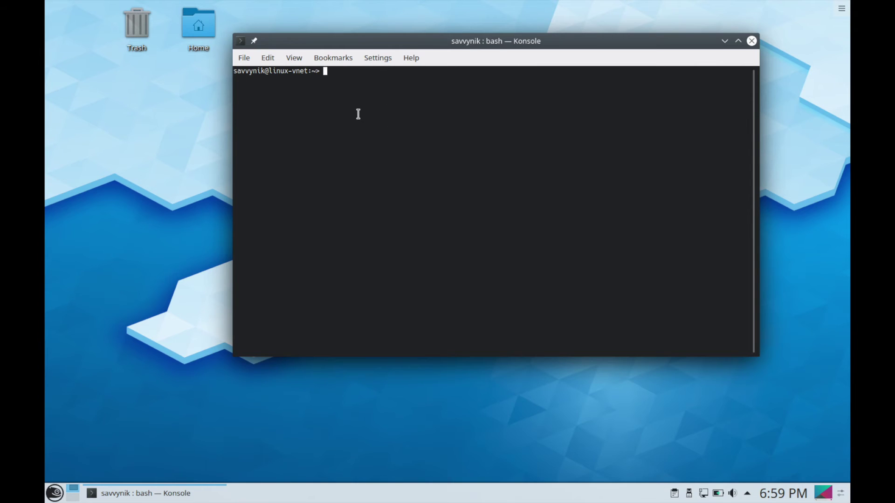
pyautogui.write('ls -al')
# Step: Run ls -al, then apply View > Enlarge Font four times
pyautogui.press('Return')
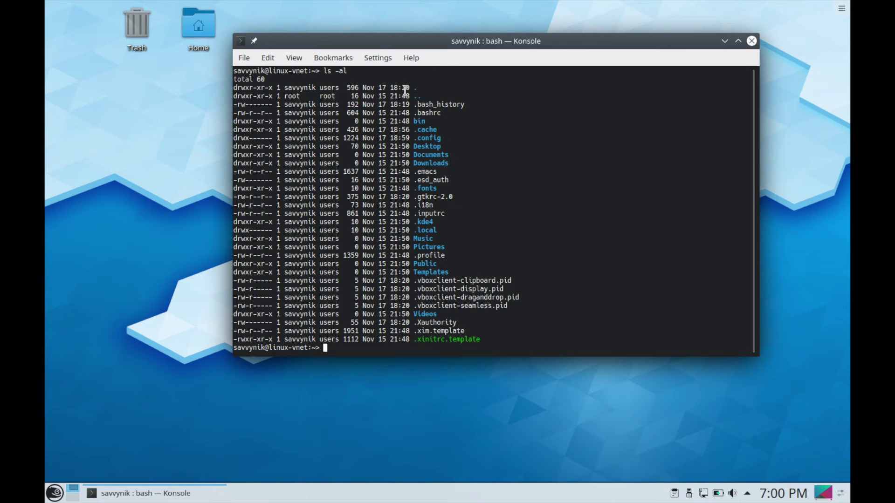
pyautogui.click(297, 59)
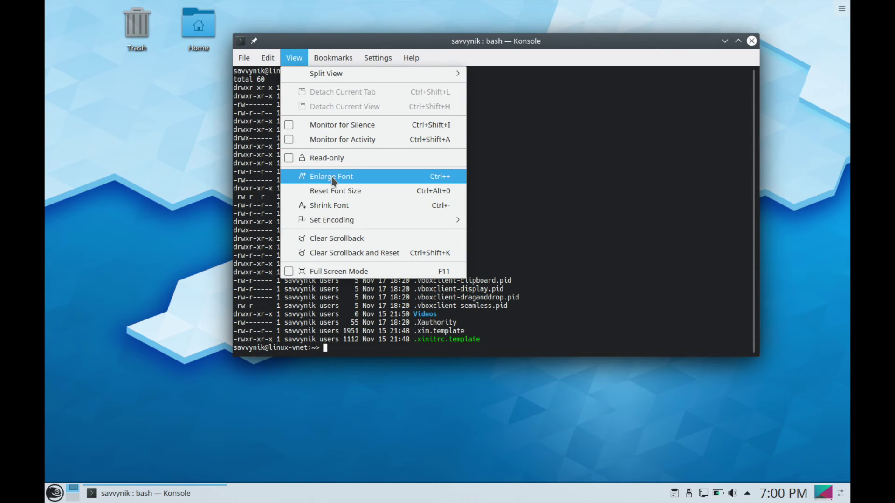
pyautogui.click(329, 176)
pyautogui.click(295, 63)
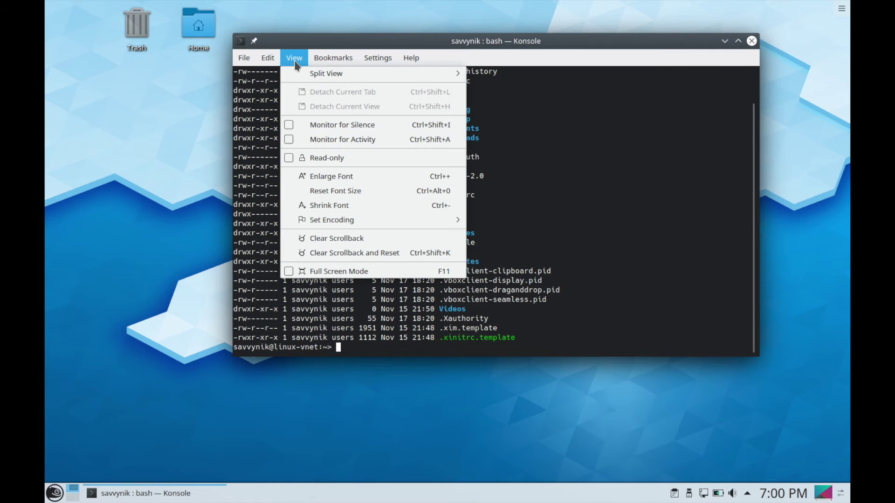
pyautogui.click(321, 175)
pyautogui.click(304, 62)
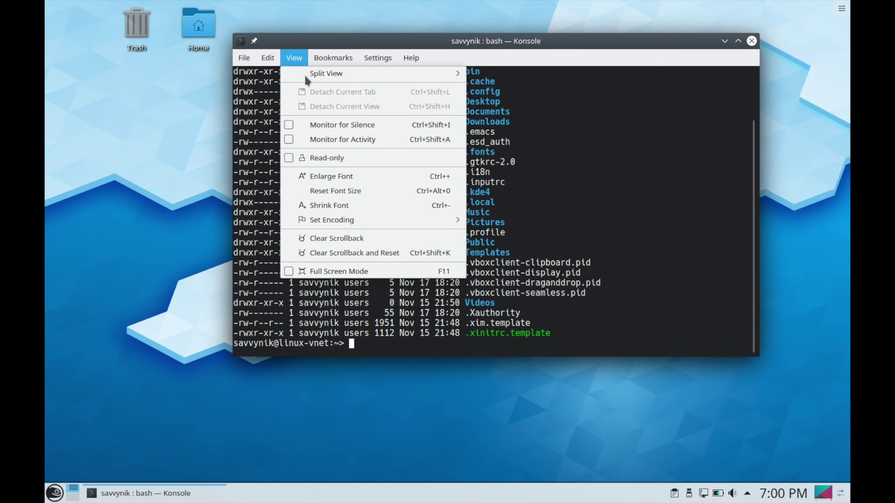
pyautogui.click(322, 175)
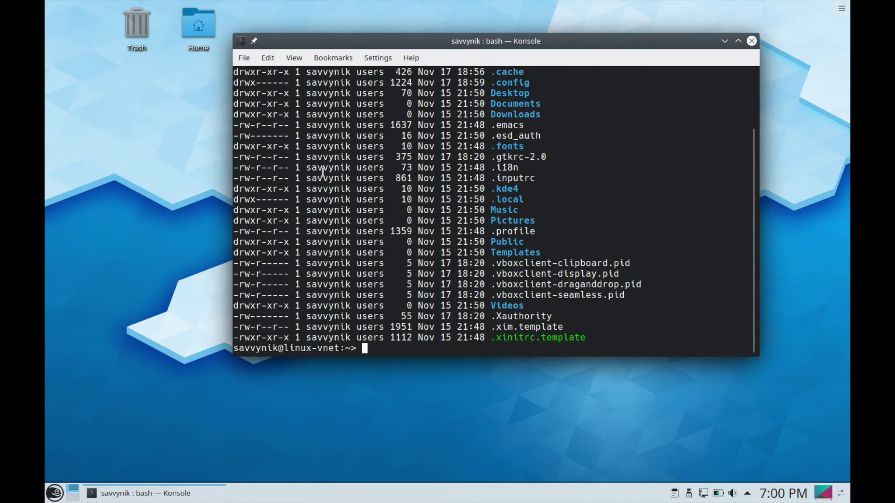
pyautogui.click(322, 172)
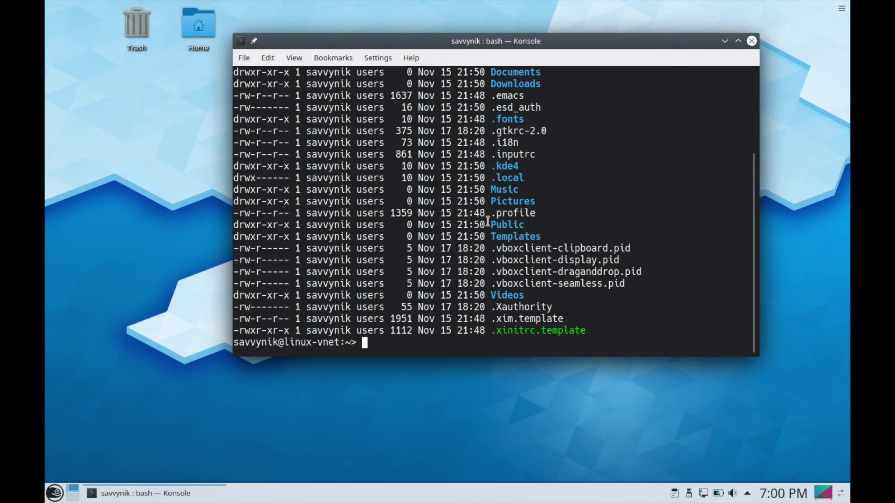
# Step: Run ls -la again and look through the listing, including the .vboxclient pid lines
pyautogui.write('ls -la')
pyautogui.press('Return')
pyautogui.moveTo(639, 284); pyautogui.dragTo(487, 246)
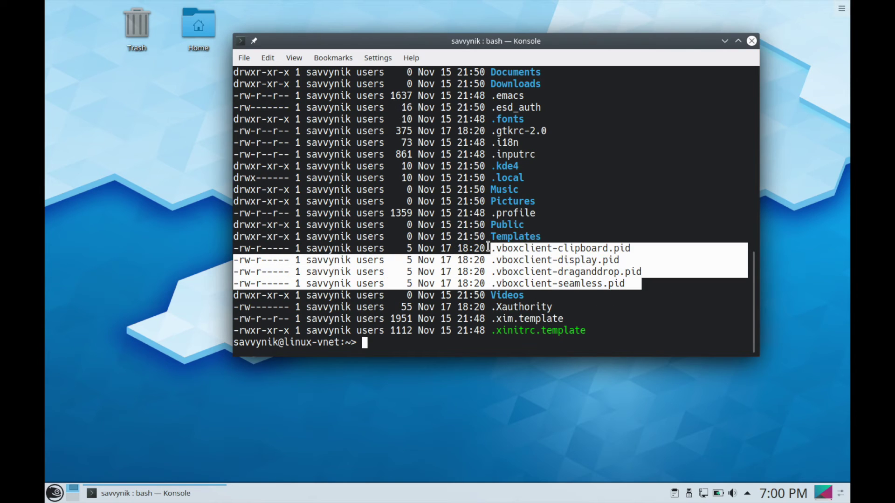
pyautogui.click(510, 249)
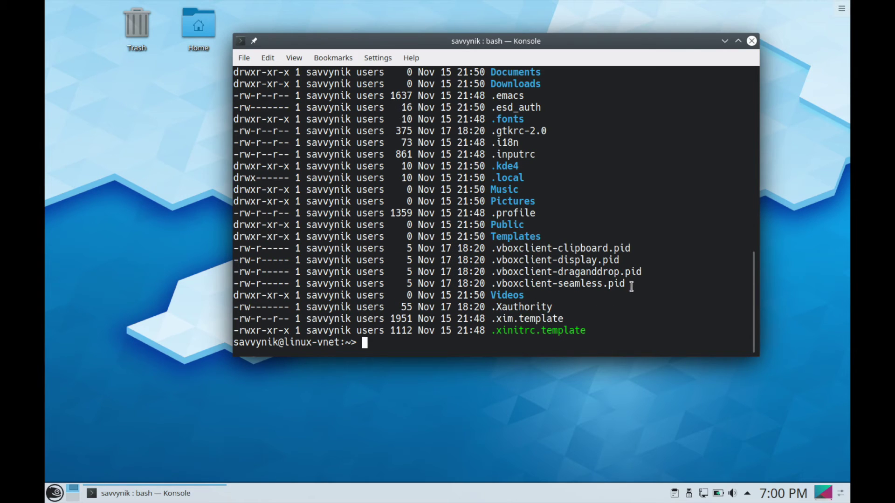
pyautogui.moveTo(602, 283); pyautogui.dragTo(569, 279)
pyautogui.scroll(3, 517, 149)
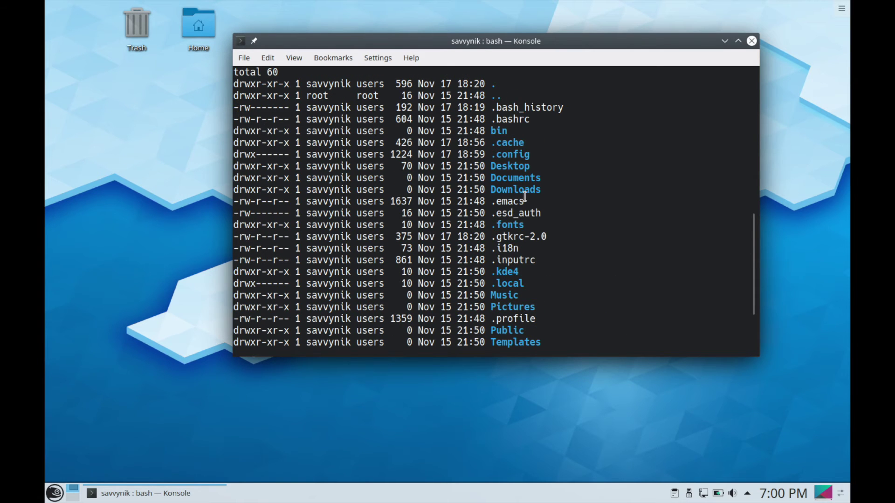
pyautogui.scroll(-3, 529, 238)
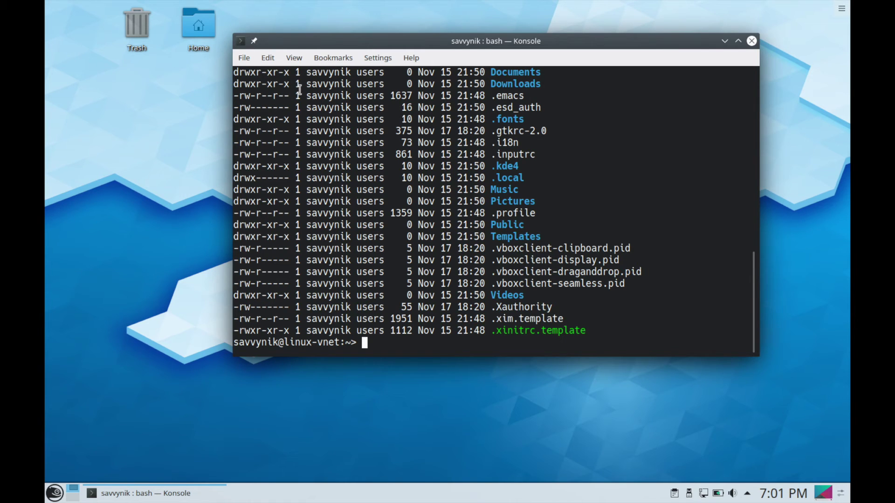
# Step: Open a second bash tab with File > New Tab and switch between the two tabs
pyautogui.click(244, 59)
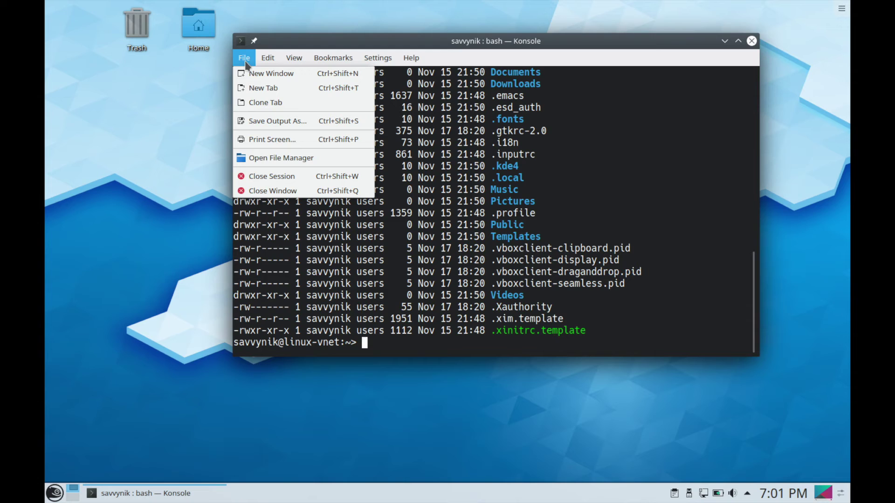
pyautogui.click(258, 88)
pyautogui.click(247, 59)
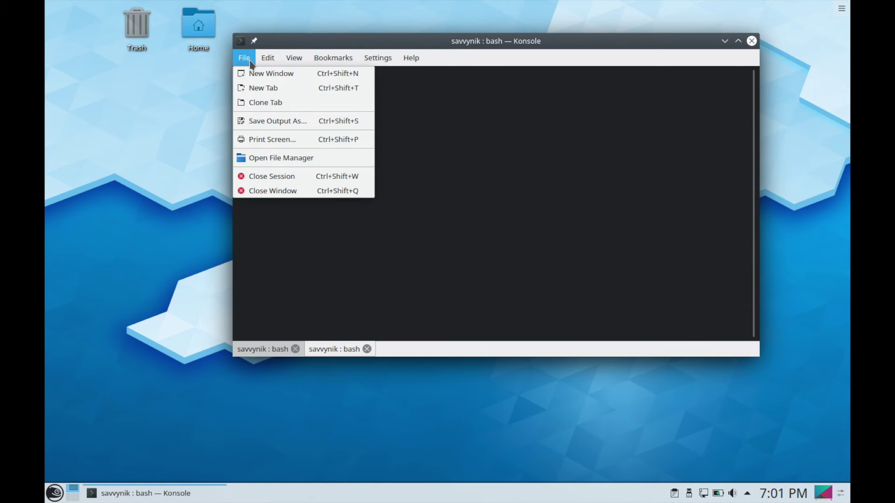
pyautogui.click(454, 185)
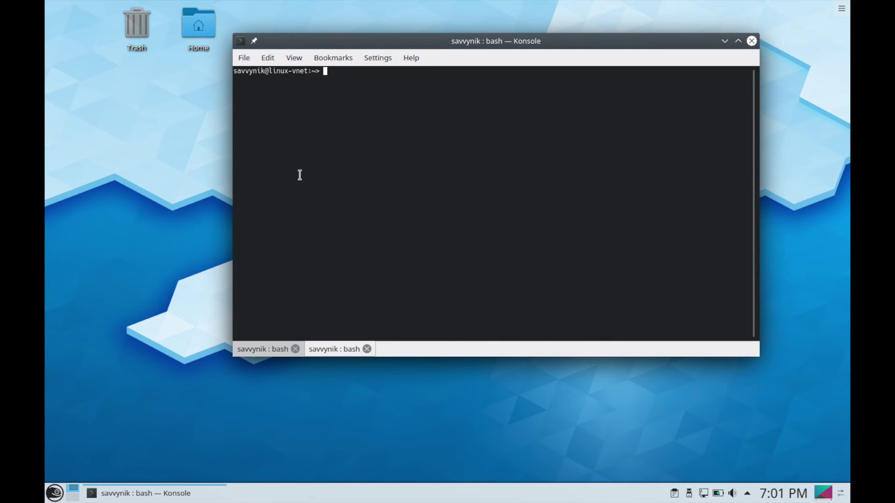
pyautogui.click(268, 349)
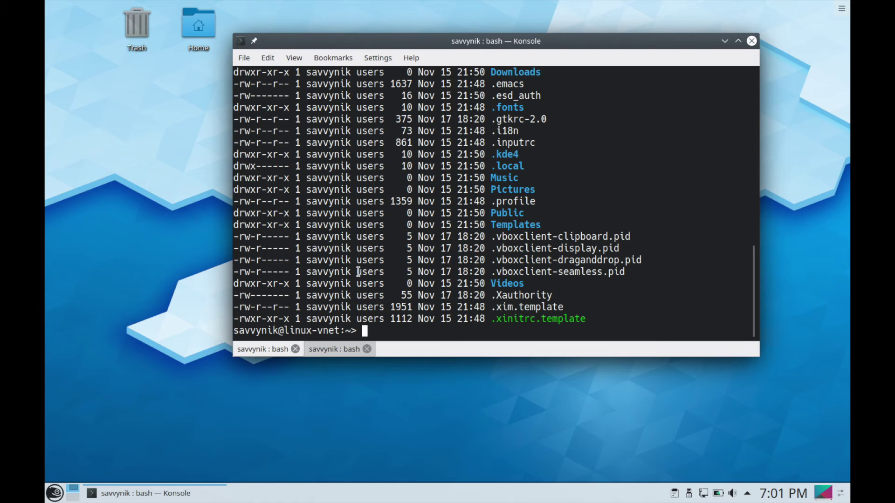
pyautogui.click(339, 353)
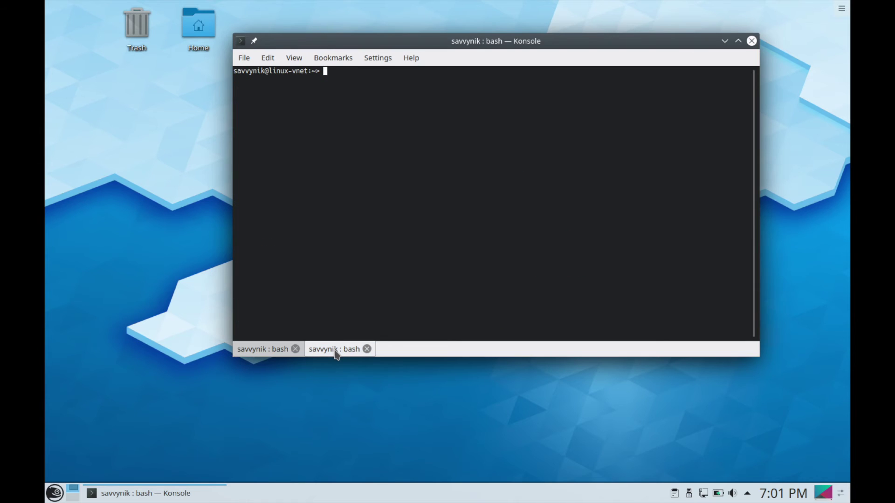
# Step: Return to the first tab and open a third bash tab from the File menu
pyautogui.click(245, 61)
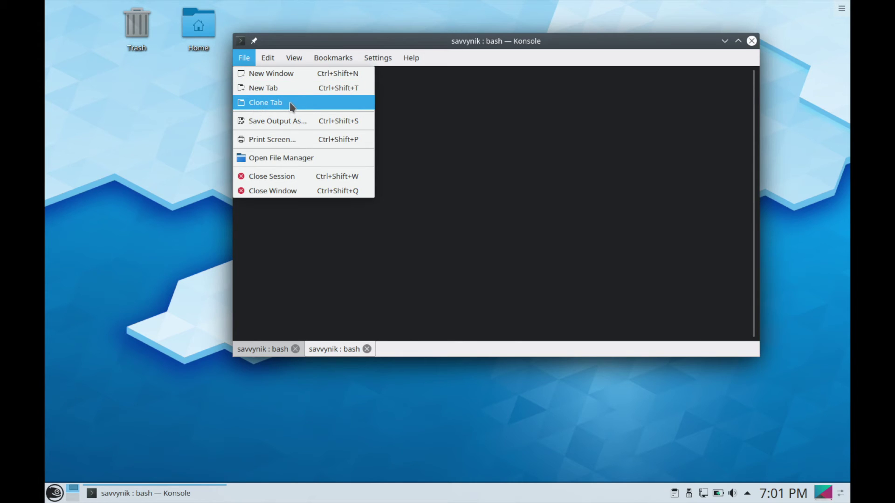
pyautogui.click(451, 151)
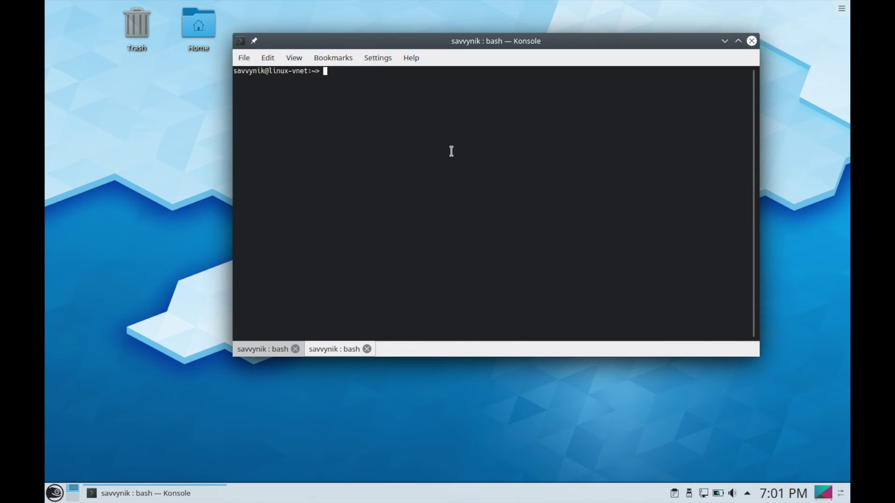
pyautogui.click(270, 349)
pyautogui.click(244, 57)
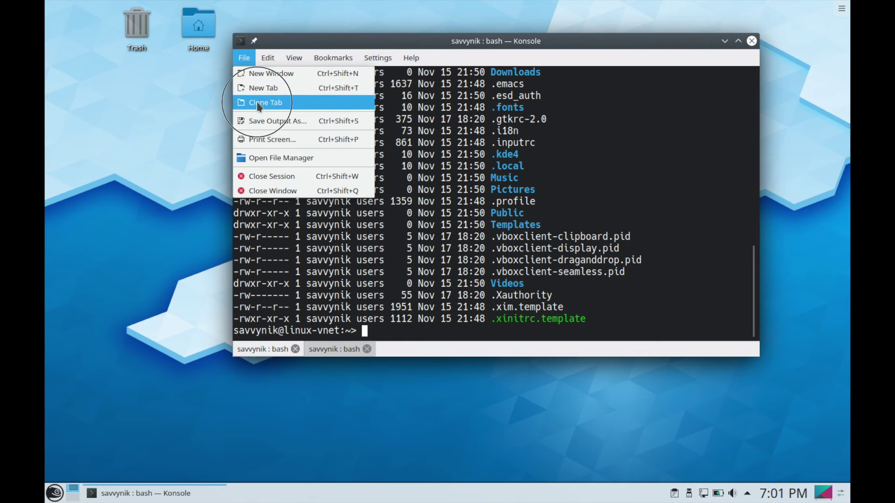
pyautogui.click(257, 88)
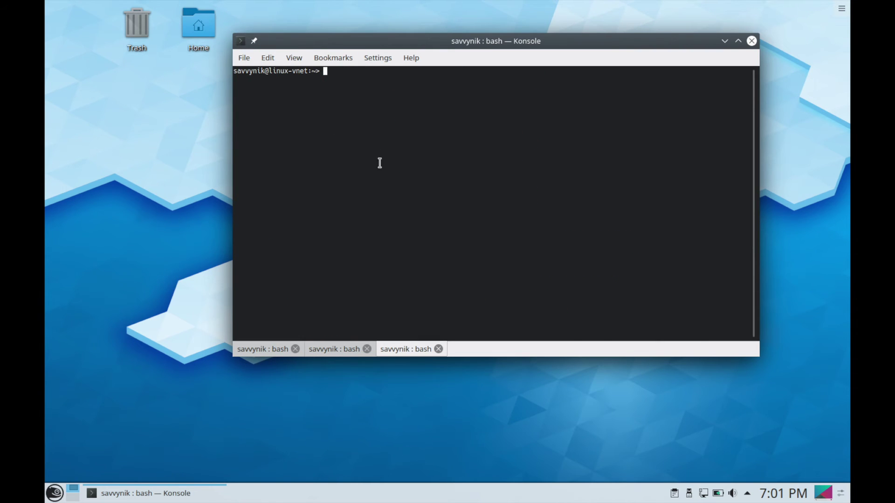
# Step: In the third tab, run ls and pwd to show the home directory path
pyautogui.write('ls')
pyautogui.press('Return')
pyautogui.write('pwd')
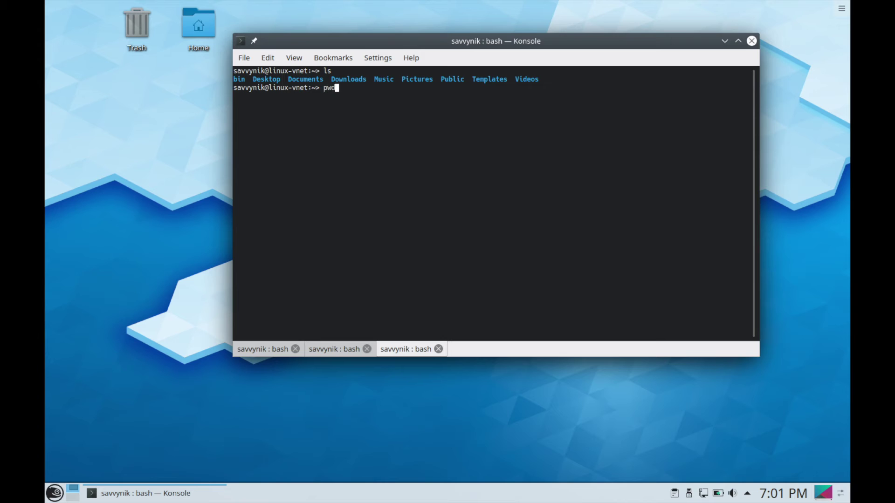
pyautogui.press('Return')
pyautogui.moveTo(237, 97); pyautogui.dragTo(315, 96)
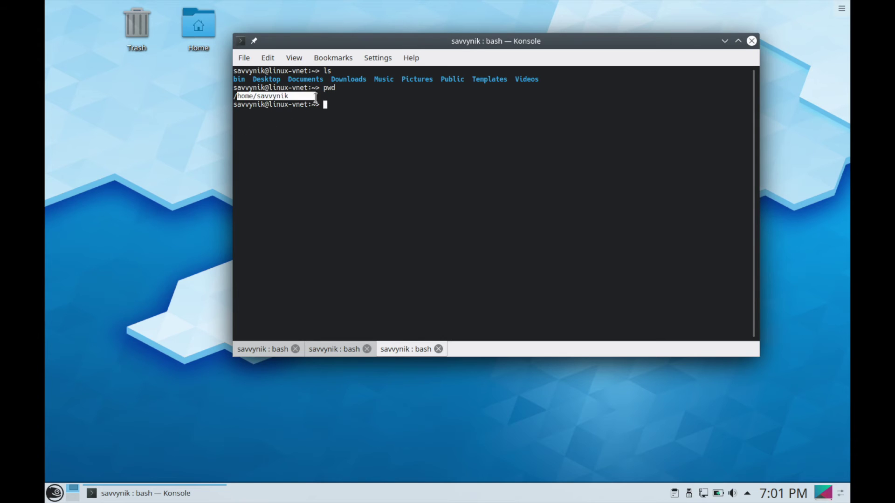
pyautogui.click(315, 97)
pyautogui.click(294, 58)
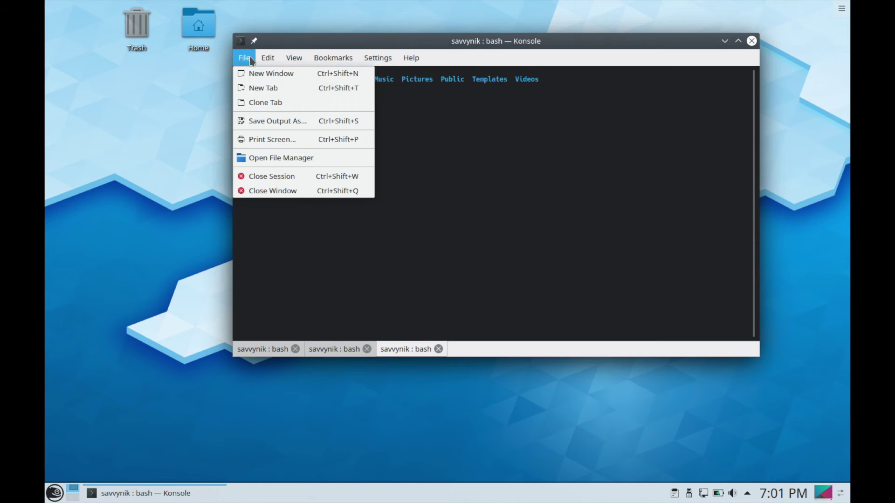
pyautogui.moveTo(265, 59)
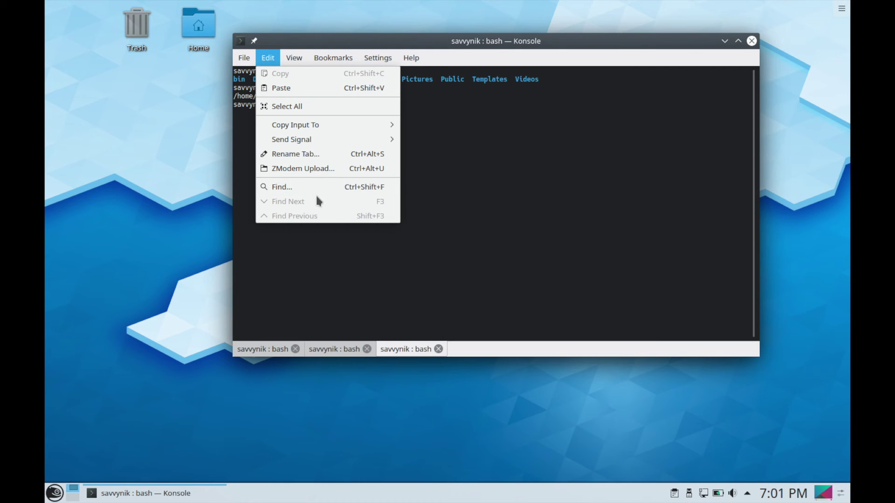
pyautogui.moveTo(298, 61)
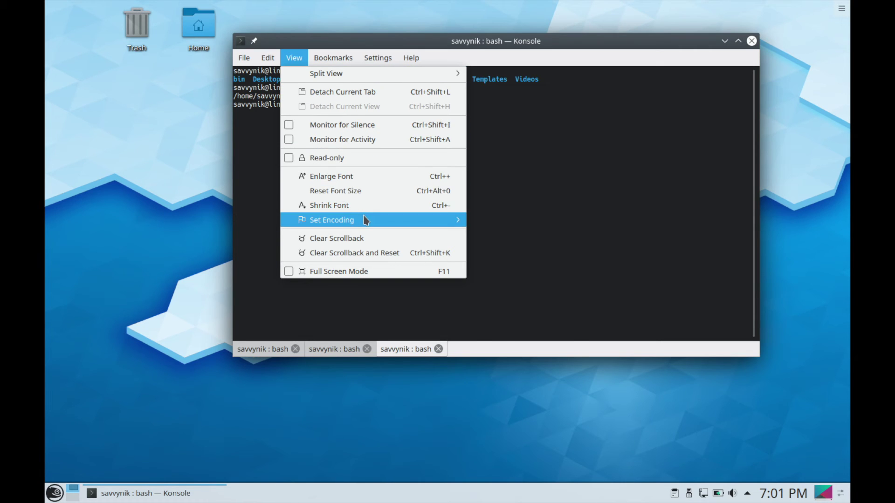
pyautogui.moveTo(362, 220)
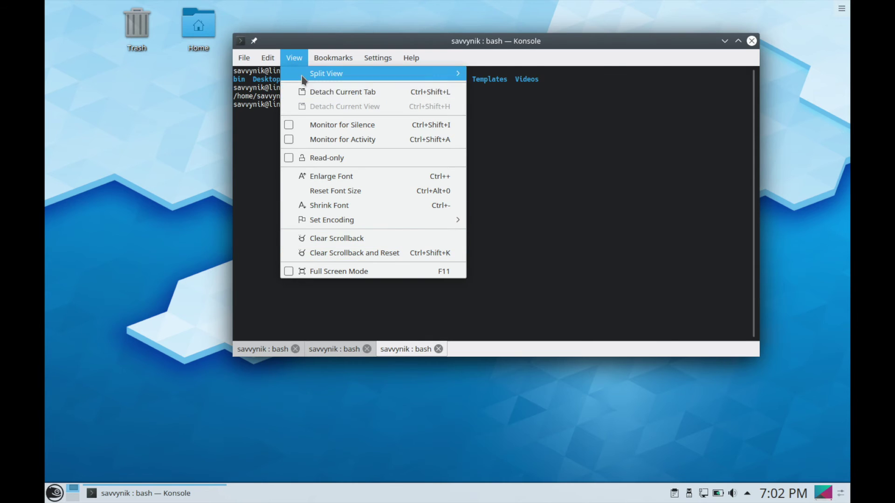
pyautogui.moveTo(311, 77)
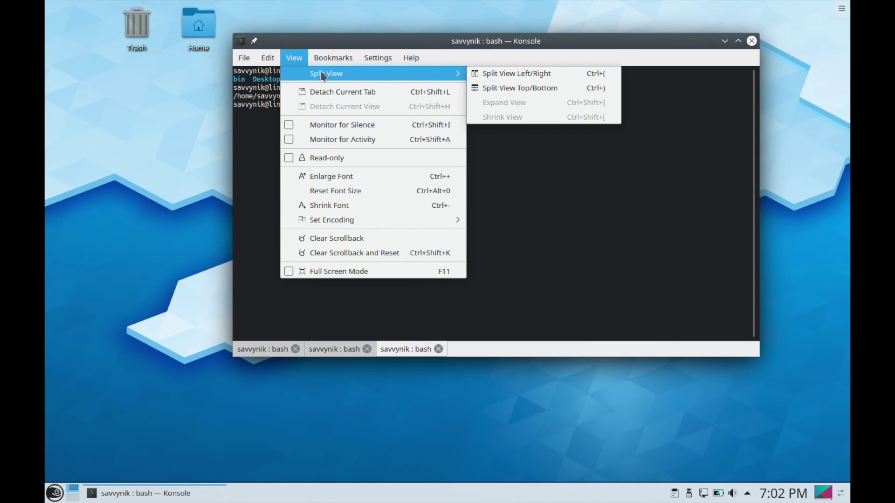
pyautogui.press('Escape')
pyautogui.click(334, 59)
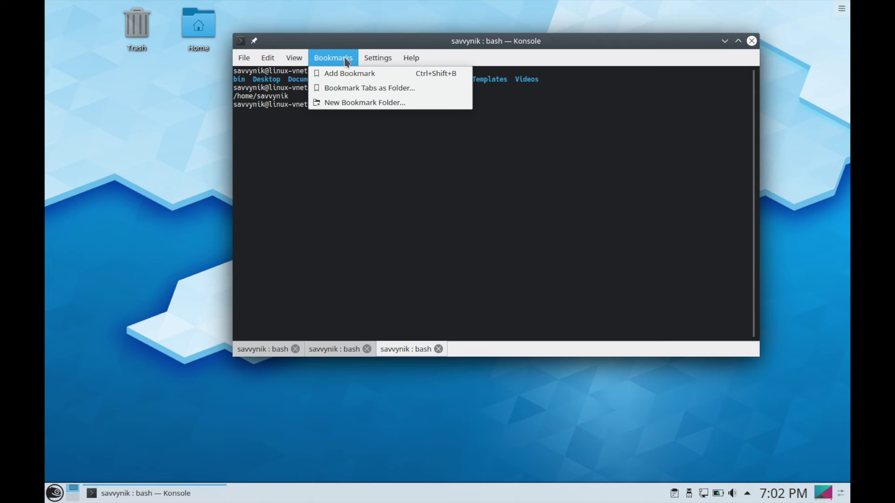
pyautogui.click(344, 59)
pyautogui.click(377, 59)
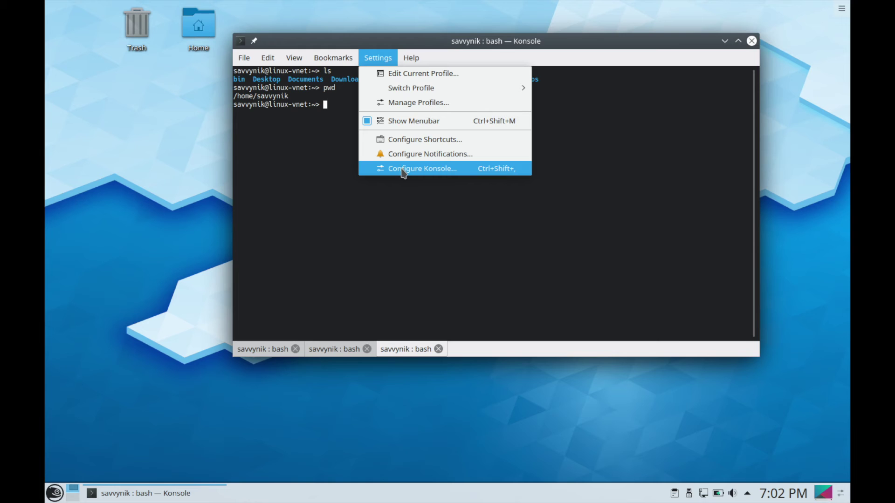
pyautogui.click(444, 170)
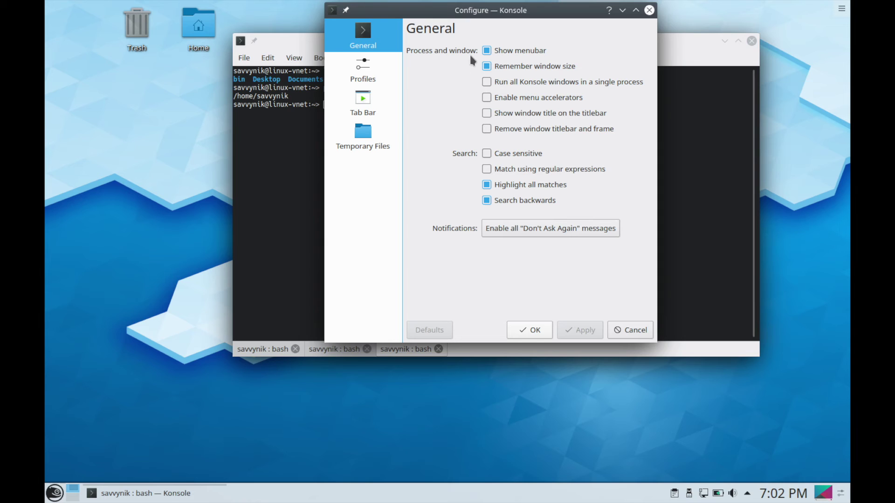
pyautogui.click(627, 330)
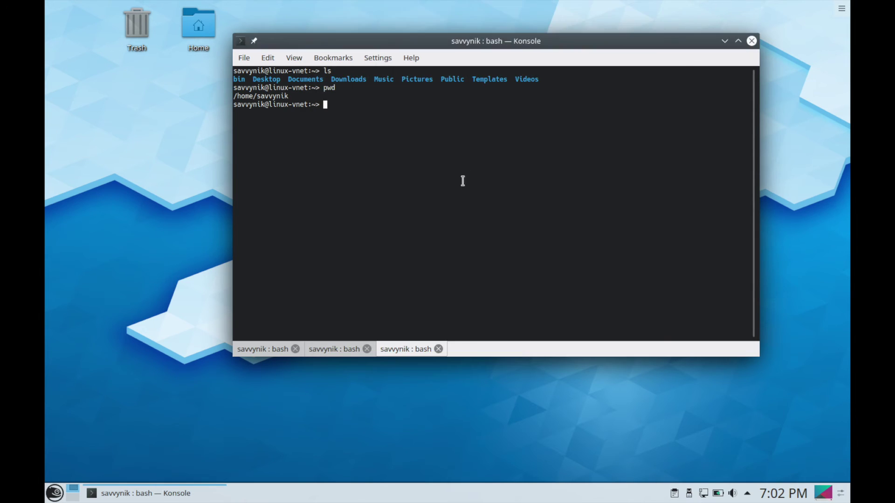
# Step: Look over the Konsole Help menu without choosing anything
pyautogui.click(408, 58)
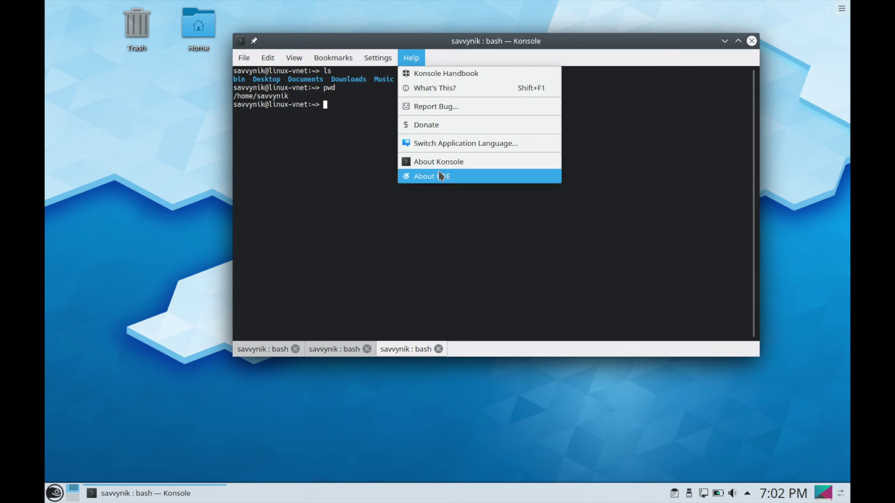
pyautogui.press('Escape')
pyautogui.click(627, 139)
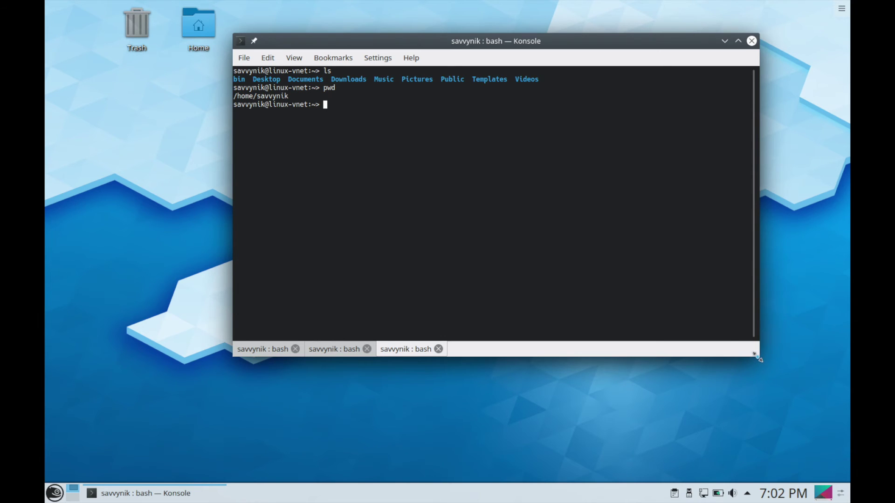
# Step: Shrink the terminal window to 93 by 34, then close it with all three terminals
pyautogui.moveTo(759, 362); pyautogui.dragTo(610, 374)
pyautogui.click(569, 178)
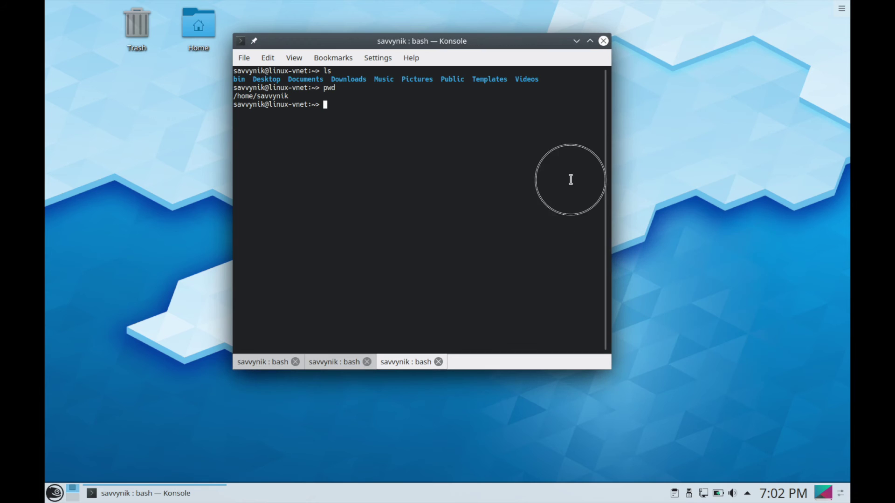
pyautogui.click(603, 42)
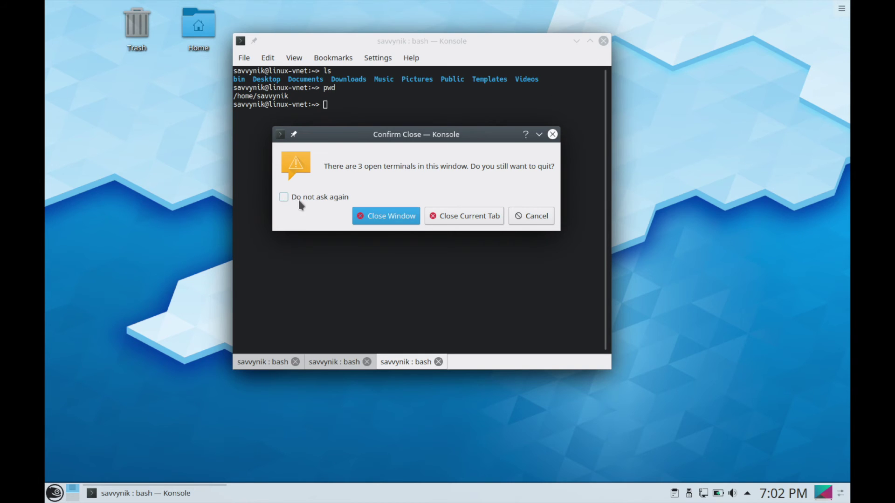
pyautogui.click(366, 216)
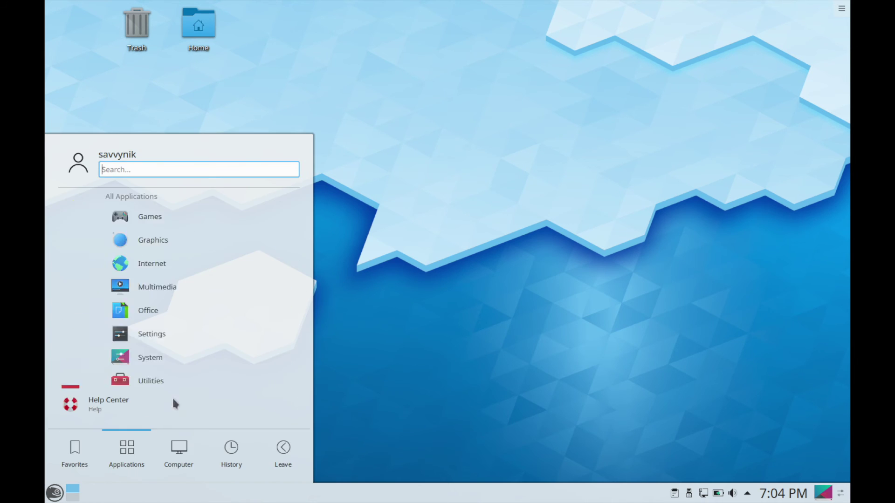
# Step: Launch Konsole from a 'ter' launcher search and move its window to the screen centre
pyautogui.write('ter')
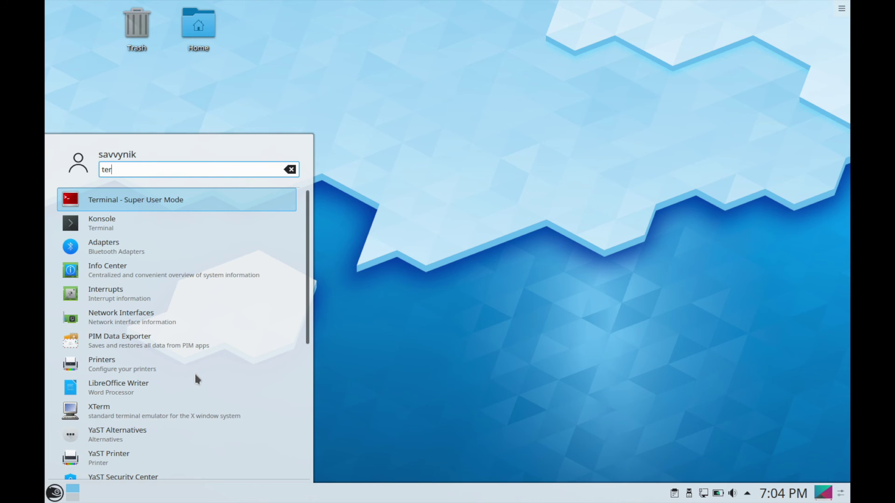
pyautogui.press('Down')
pyautogui.press('Return')
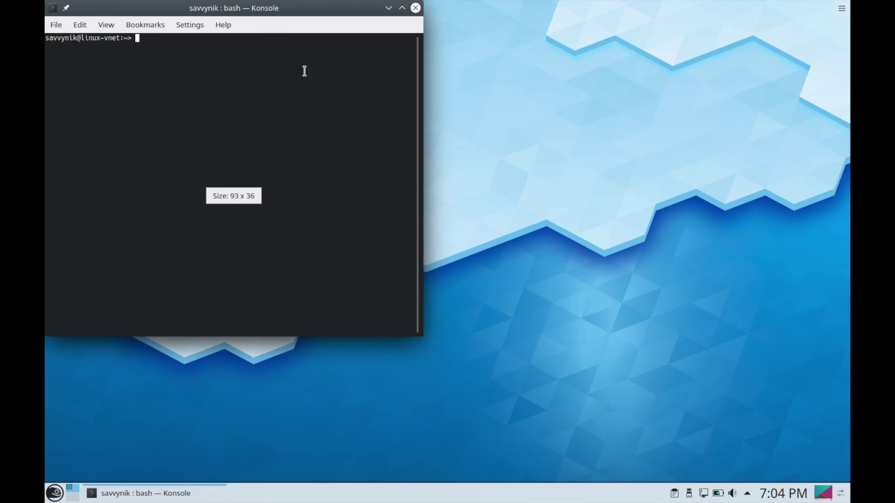
pyautogui.click(248, 16)
pyautogui.moveTo(249, 17); pyautogui.dragTo(508, 43)
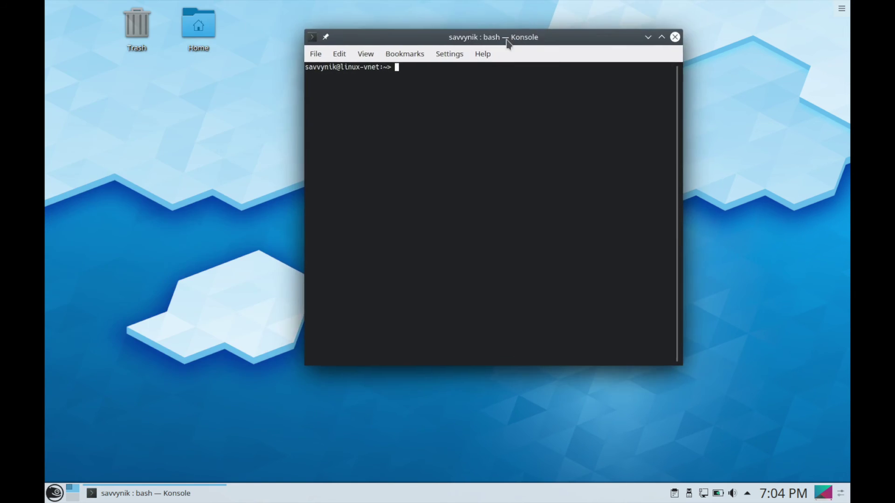
# Step: Become root with sudo su and the account password, then close the terminal window
pyautogui.write('sudo su')
pyautogui.press('Return')
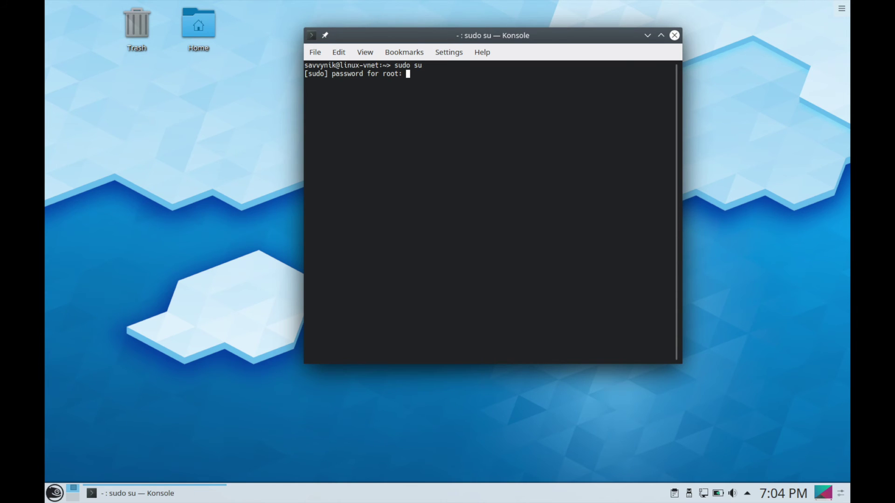
pyautogui.press('Return')
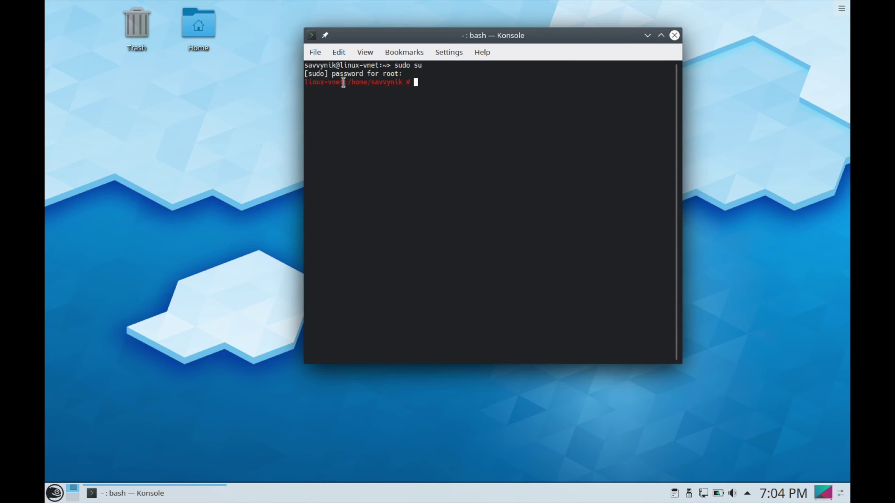
pyautogui.moveTo(343, 82); pyautogui.dragTo(310, 82)
pyautogui.click(322, 82)
pyautogui.moveTo(410, 83); pyautogui.dragTo(306, 83)
pyautogui.click(306, 82)
pyautogui.click(461, 89)
pyautogui.click(674, 35)
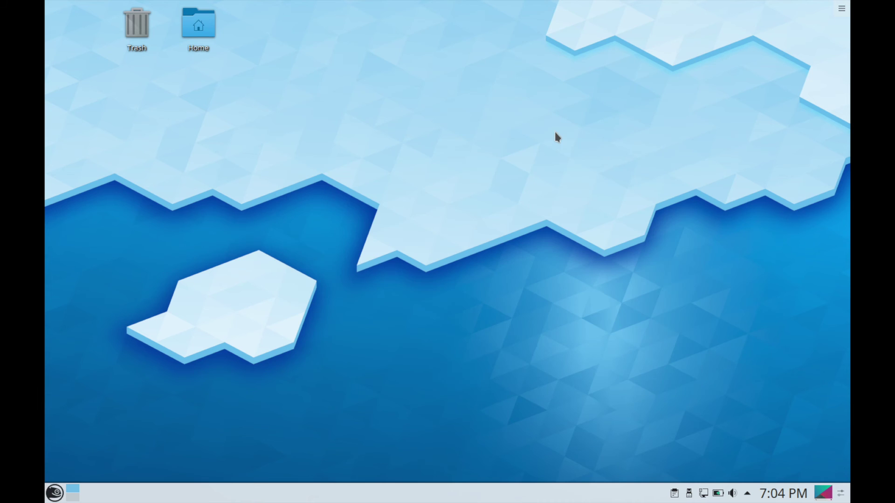
# Step: Launch System Settings from a 'settings' launcher search and move its window to the right
pyautogui.click(54, 493)
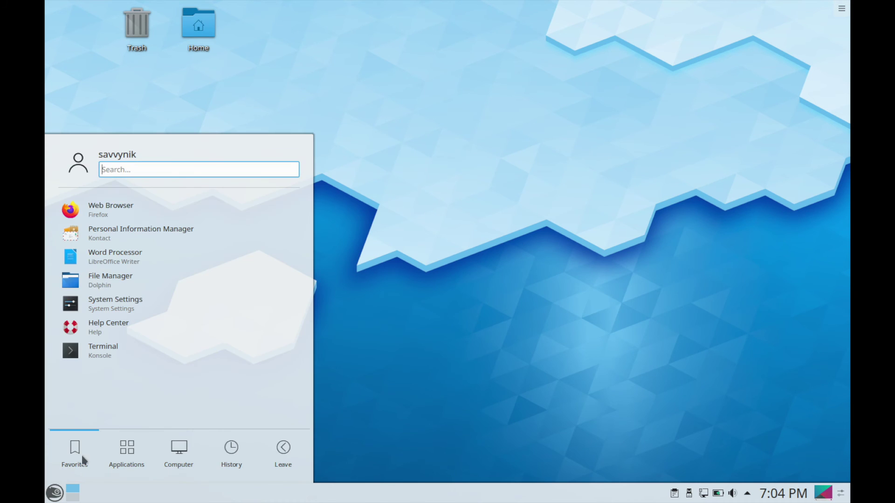
pyautogui.write('settings')
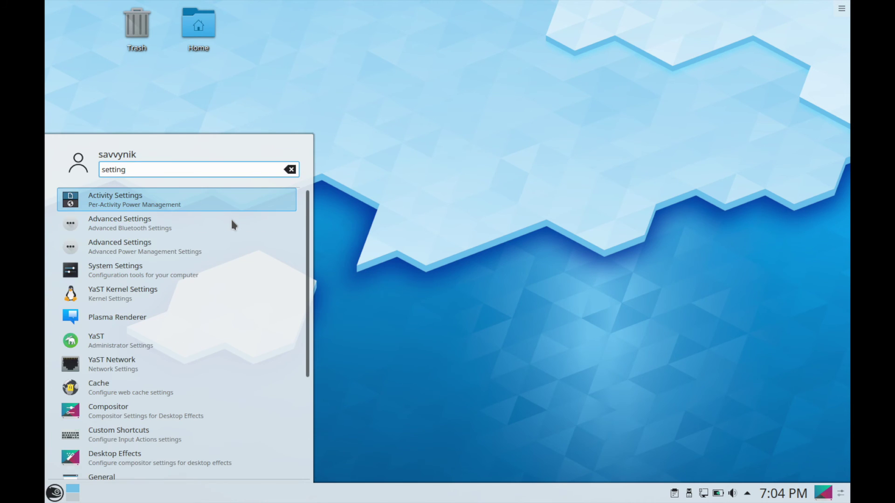
pyautogui.click(198, 277)
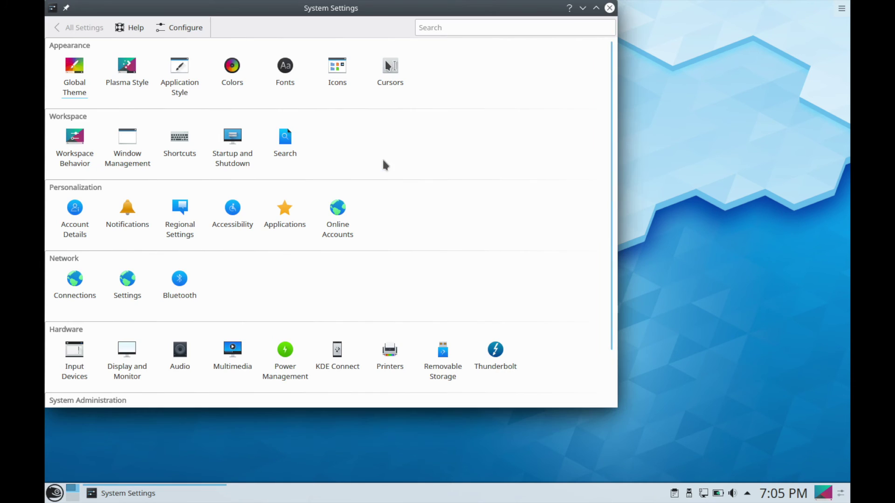
pyautogui.moveTo(259, 15); pyautogui.dragTo(395, 28)
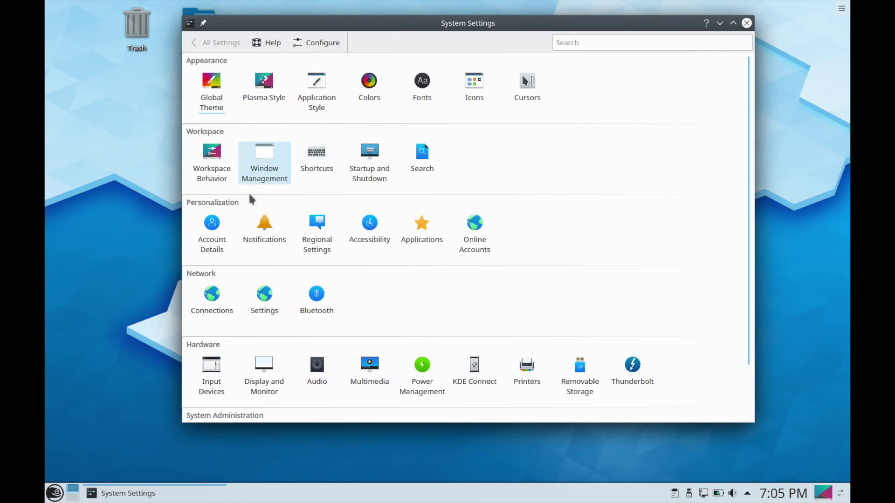
# Step: Scroll through the category grid from Appearance down to System Administration
pyautogui.scroll(-2, 250, 233)
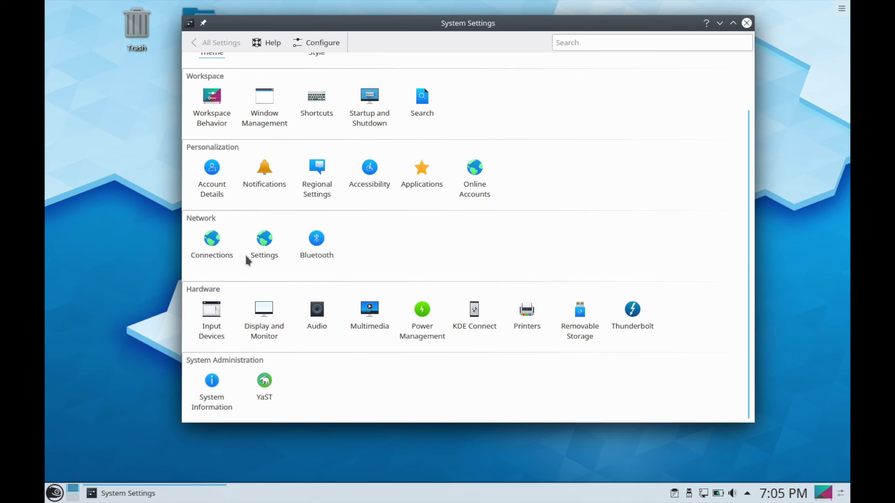
pyautogui.scroll(2, 246, 256)
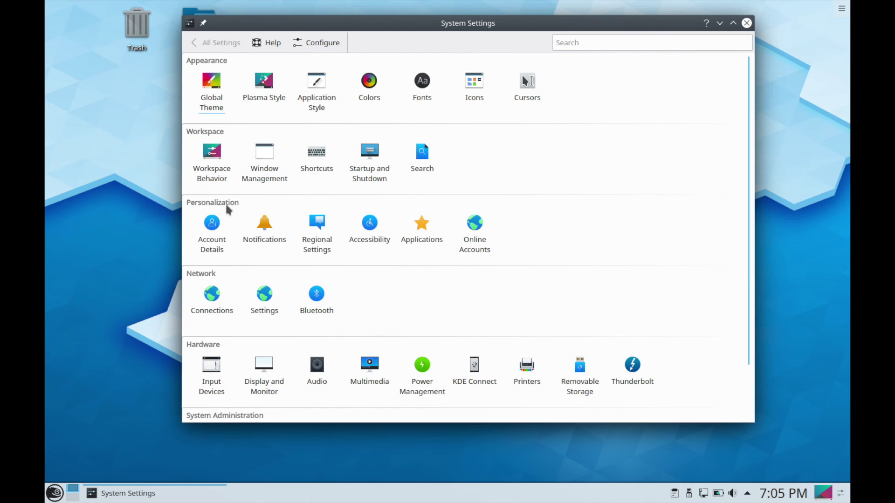
pyautogui.scroll(-2, 246, 278)
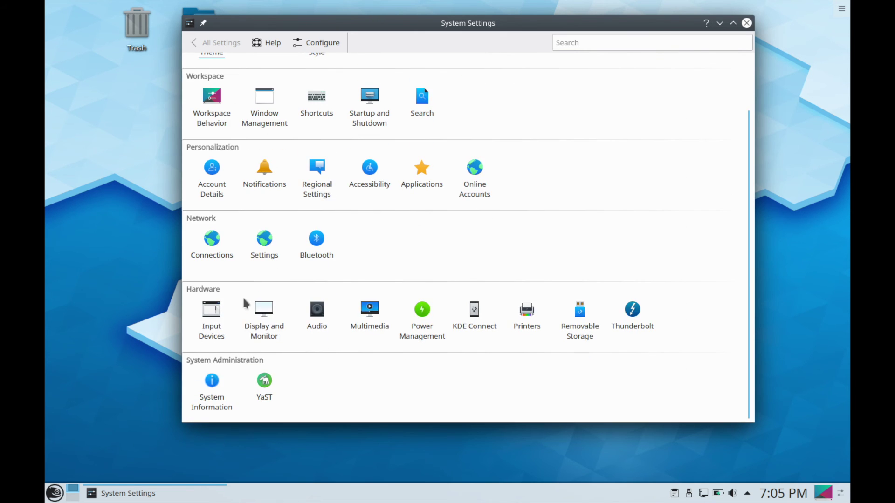
pyautogui.scroll(2, 306, 375)
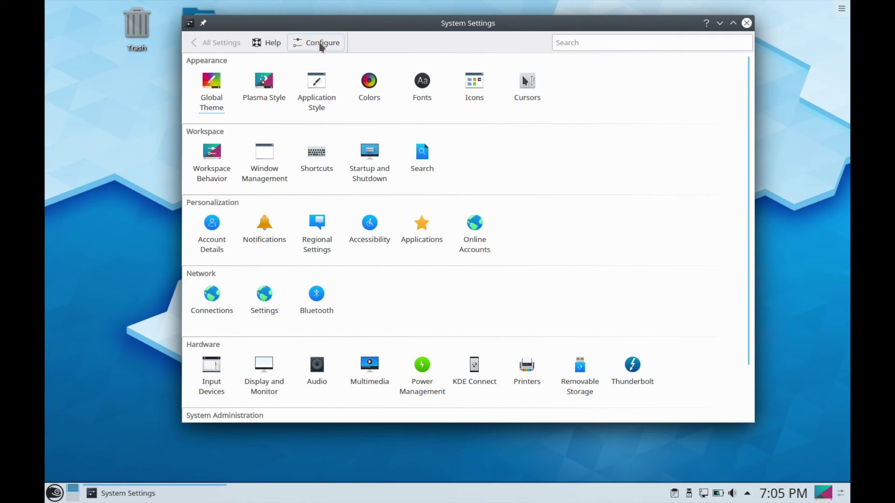
pyautogui.moveTo(261, 373)
pyautogui.moveTo(275, 389)
pyautogui.scroll(-2, 623, 147)
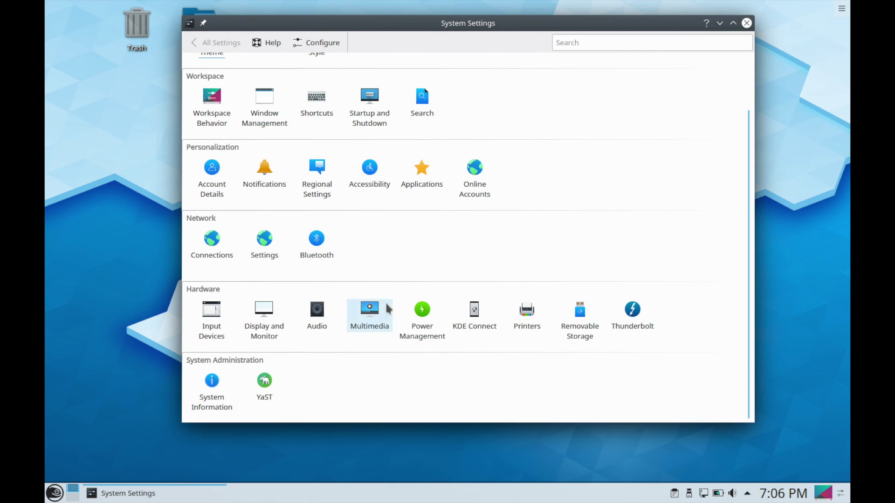
pyautogui.scroll(2, 325, 385)
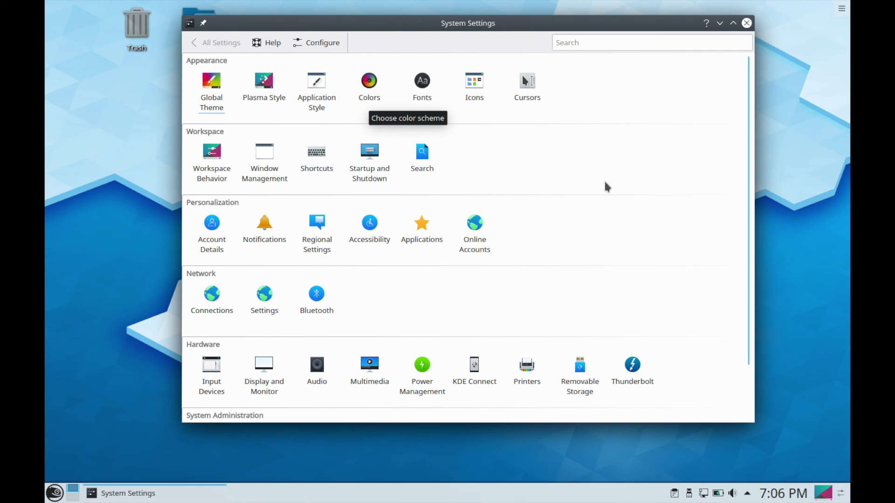
# Step: Check Display and Monitor shows Virtual1 at 1440x900 and 60 Hz, then close System Settings
pyautogui.click(261, 373)
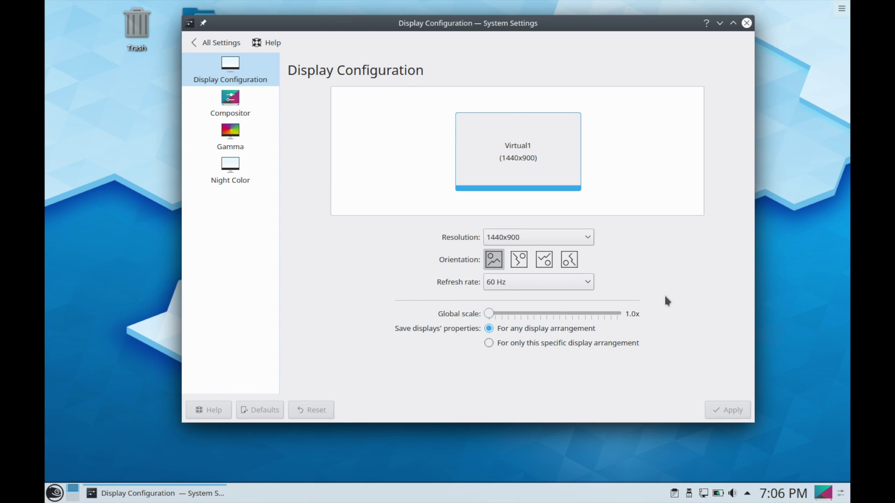
pyautogui.click(747, 22)
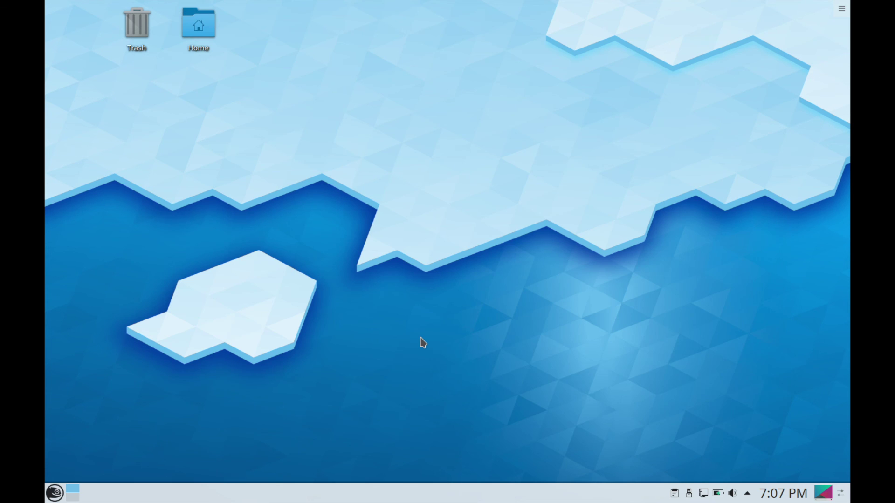